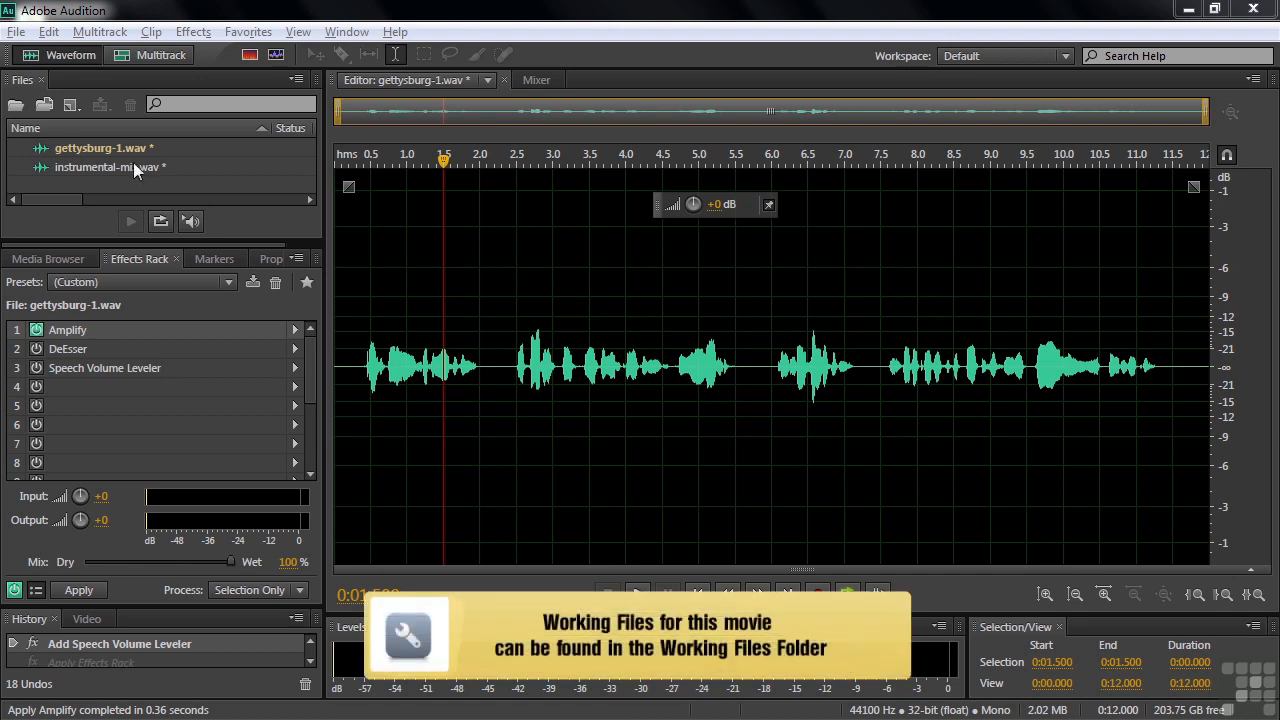
- Browse the Open dialog to the Just Too Hard to Find music folder, then cancel without opening
{"action": "double_click", "coordinate": [113, 188]}
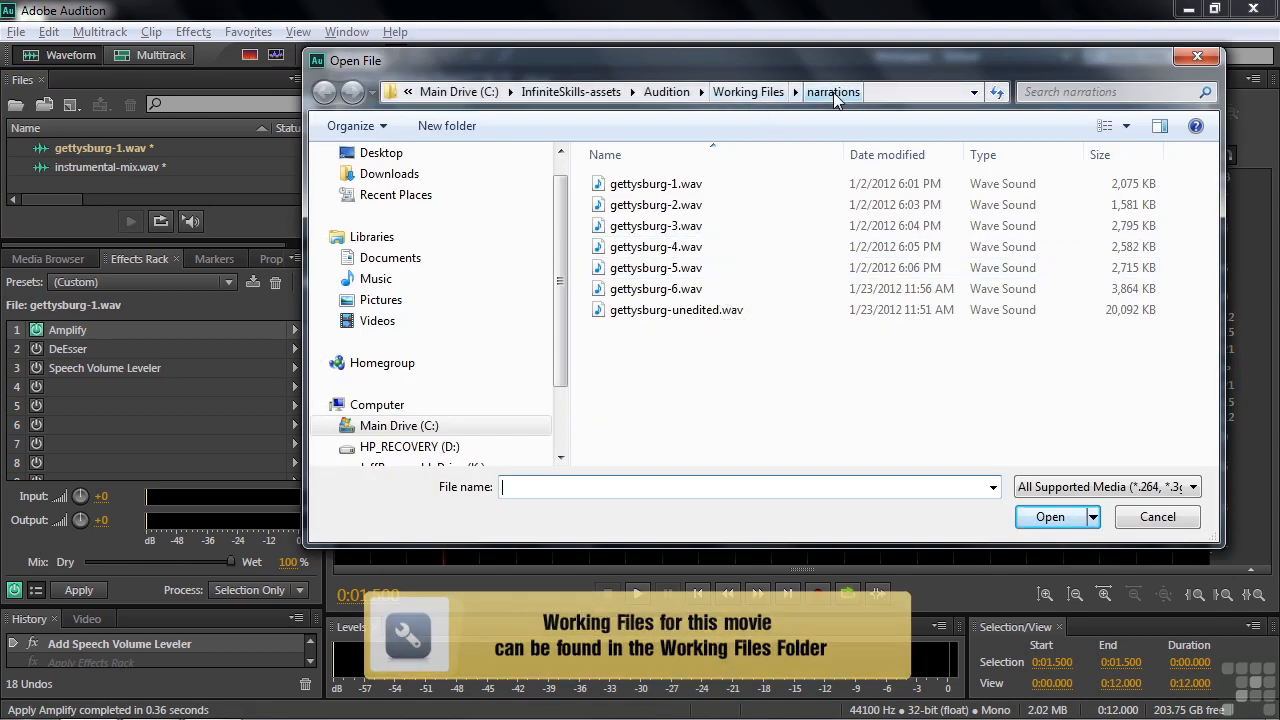
{"action": "left_click", "coordinate": [748, 92]}
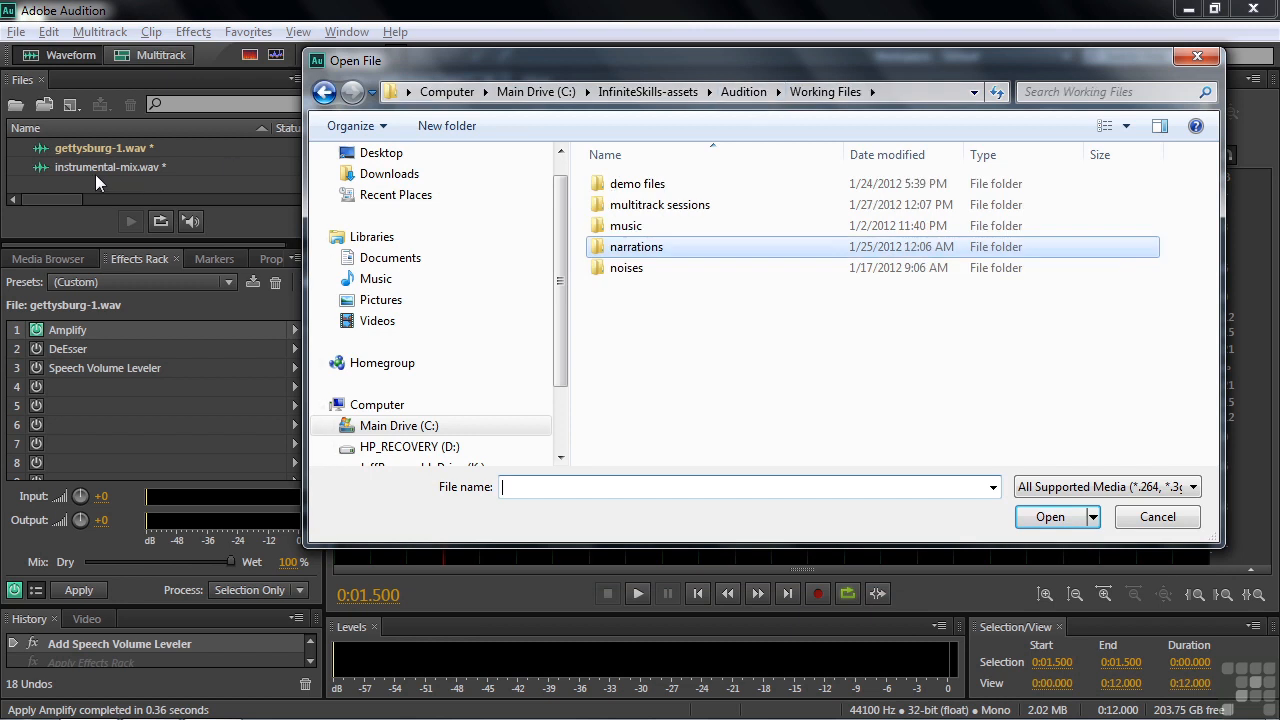
{"action": "double_click", "coordinate": [626, 225]}
{"action": "left_click", "coordinate": [645, 207]}
{"action": "double_click", "coordinate": [645, 207]}
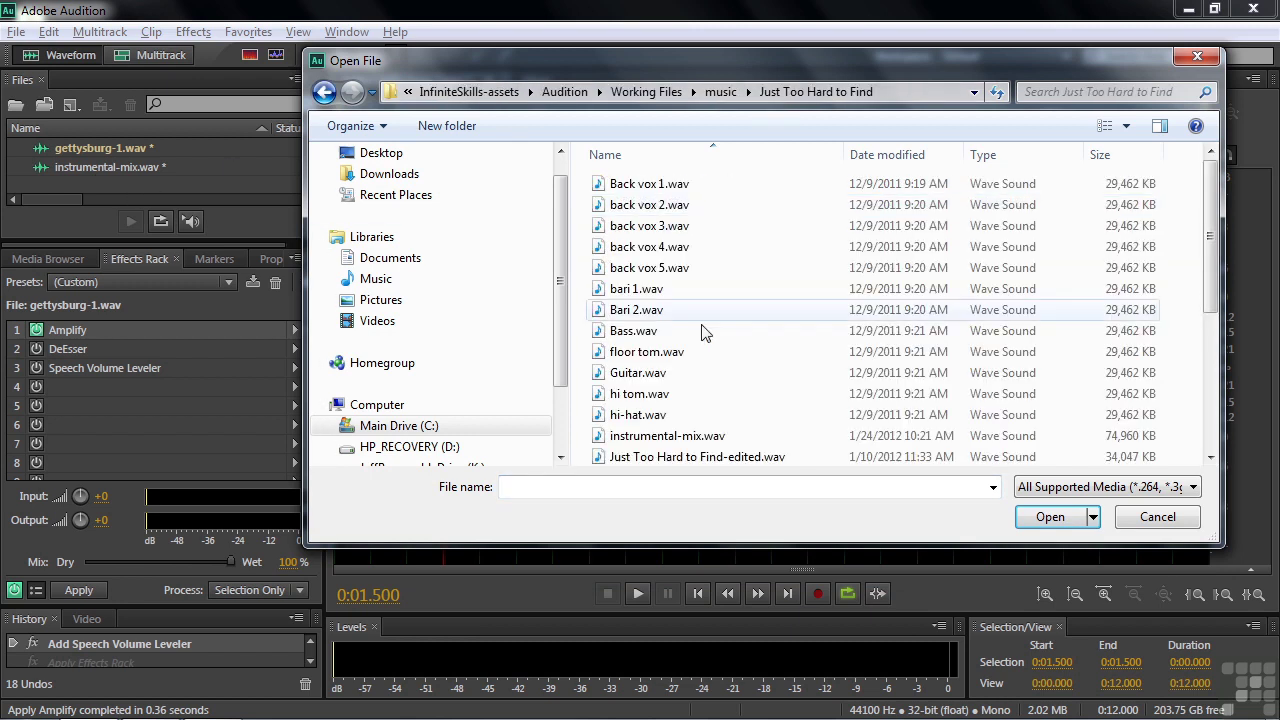
{"action": "left_click", "coordinate": [1158, 516]}
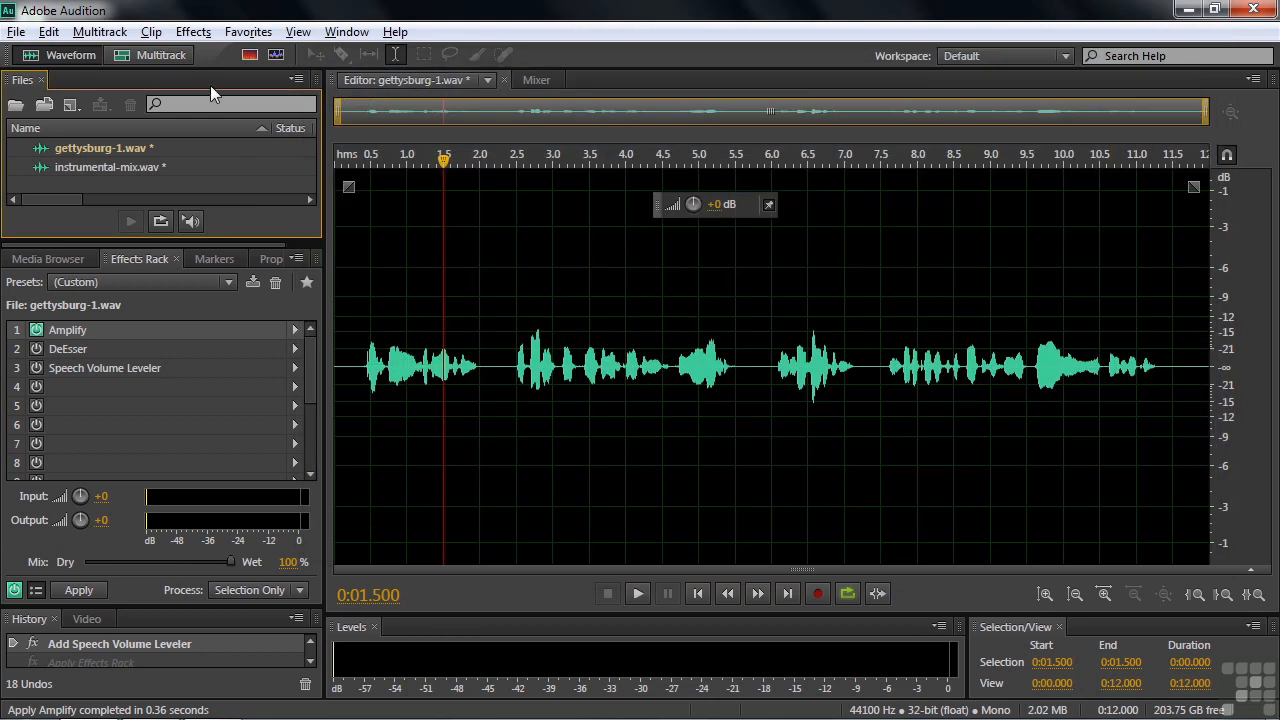
- Browse the effects list, drop the narration's Amplify gain far below zero, and undo a small HUD boost
{"action": "left_click", "coordinate": [193, 31]}
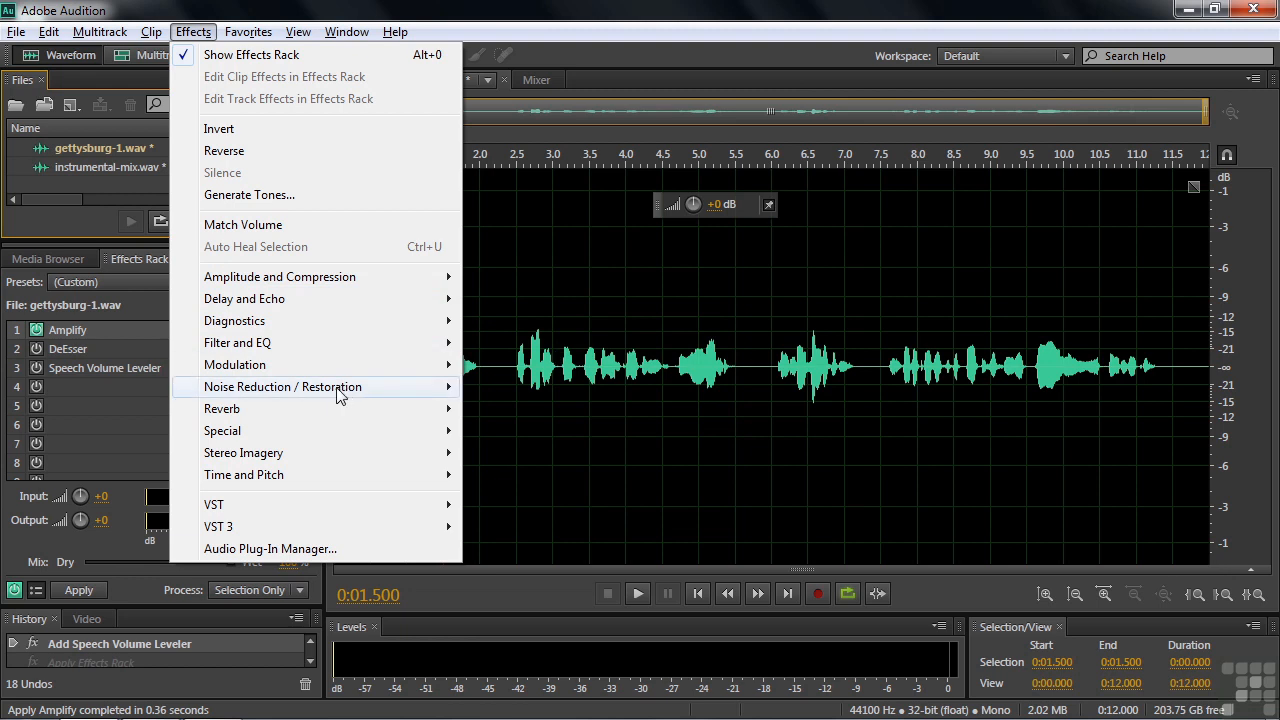
{"action": "left_click", "coordinate": [116, 400]}
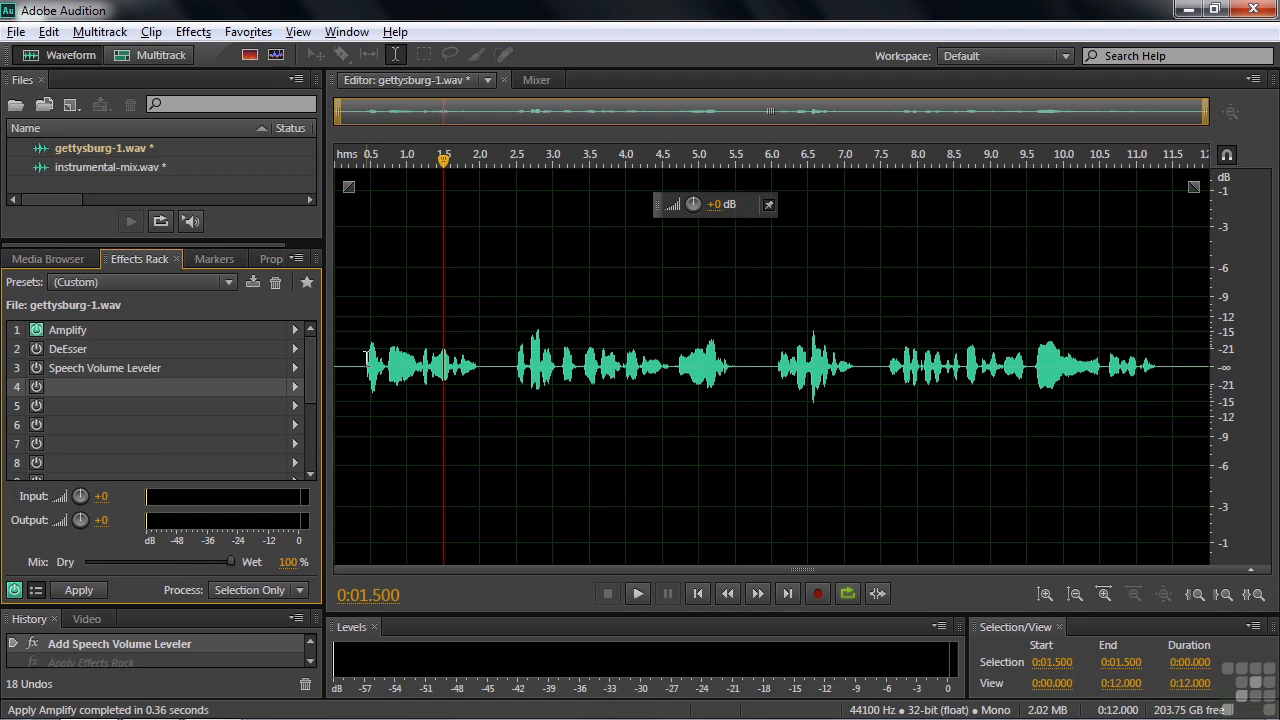
{"action": "double_click", "coordinate": [135, 329]}
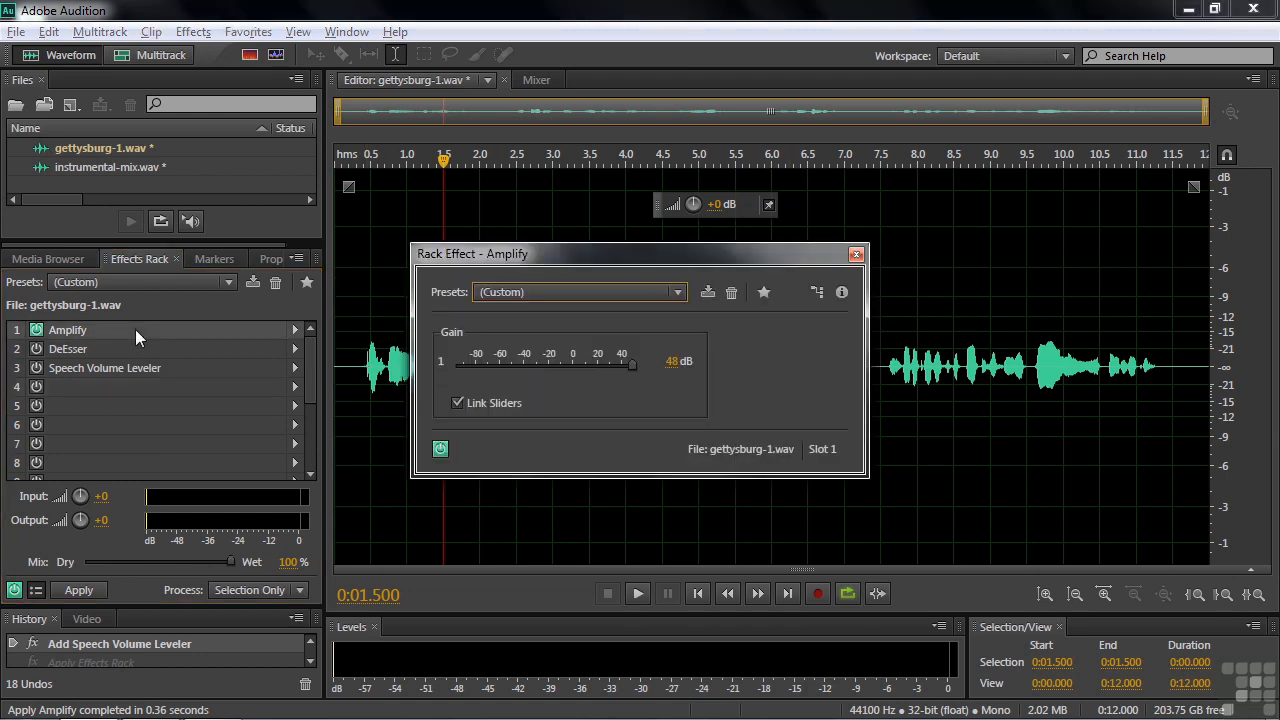
{"action": "mouse_move", "coordinate": [630, 365]}
{"action": "left_mouse_down"}
{"action": "mouse_move", "coordinate": [489, 365]}
{"action": "mouse_move", "coordinate": [567, 365]}
{"action": "left_mouse_up"}
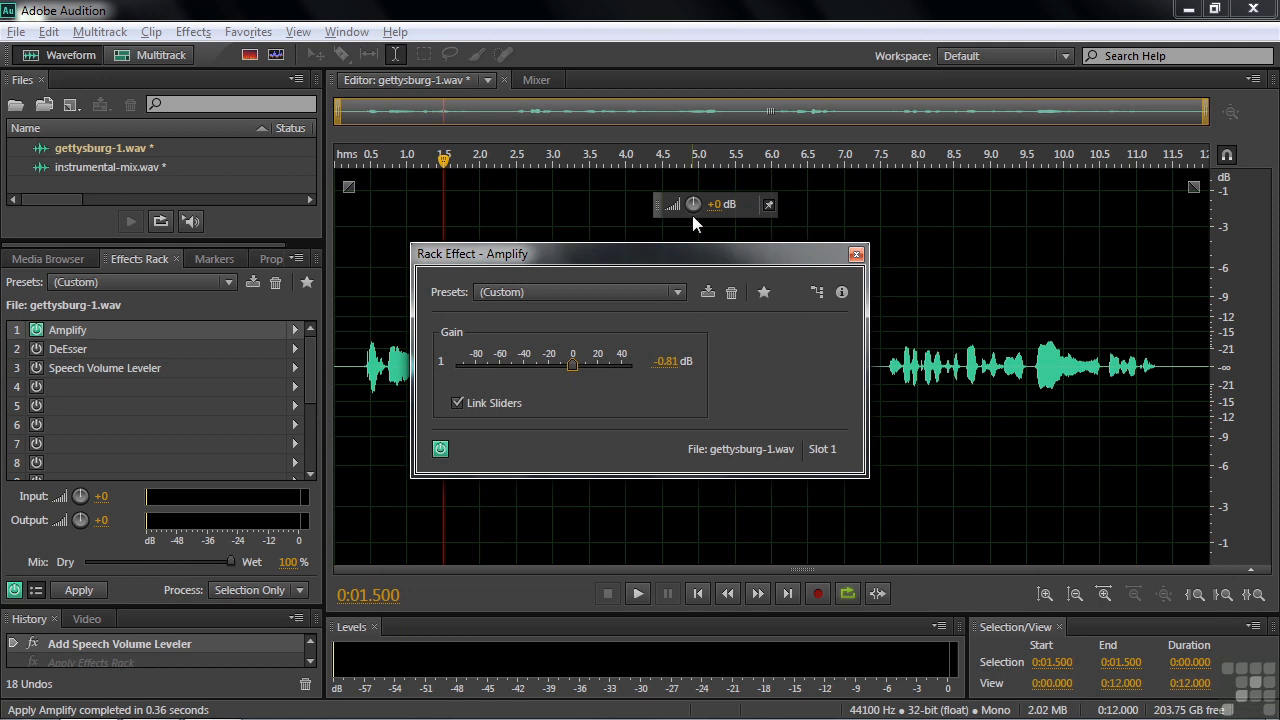
{"action": "mouse_move", "coordinate": [694, 205]}
{"action": "left_mouse_down"}
{"action": "mouse_move", "coordinate": [743, 210]}
{"action": "mouse_move", "coordinate": [727, 212]}
{"action": "left_mouse_up"}
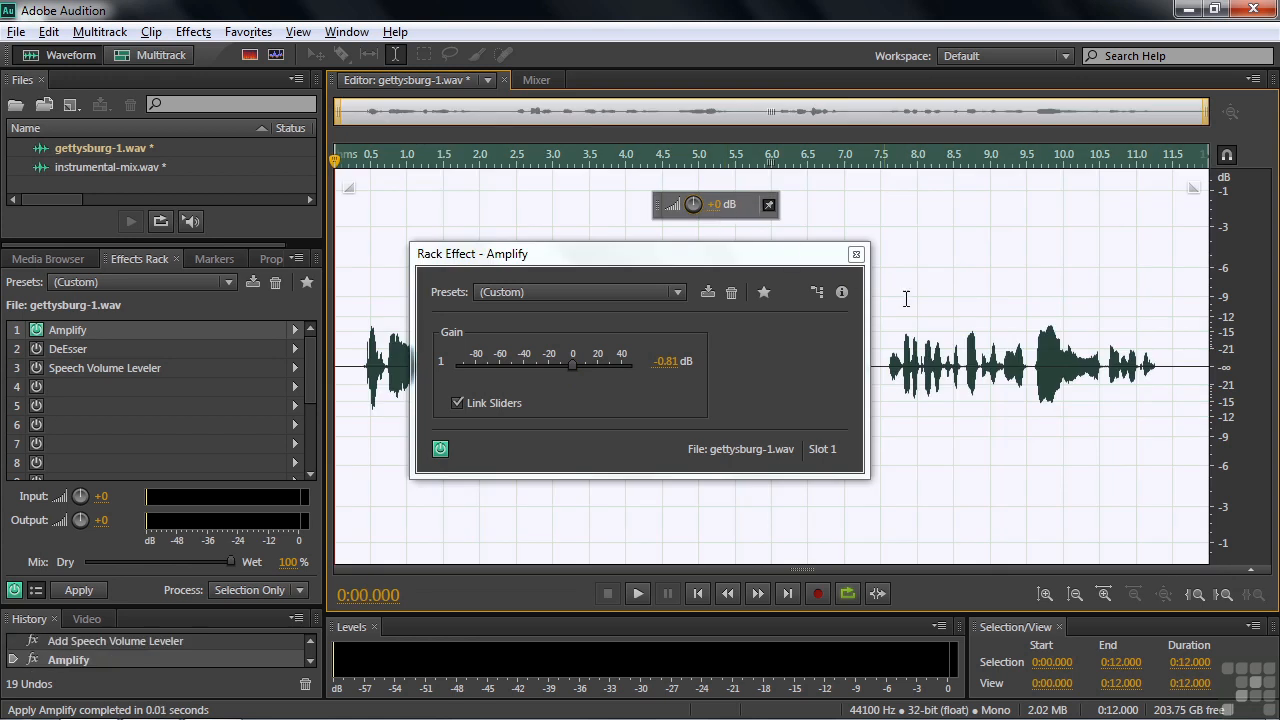
{"action": "key", "text": "ctrl+z"}
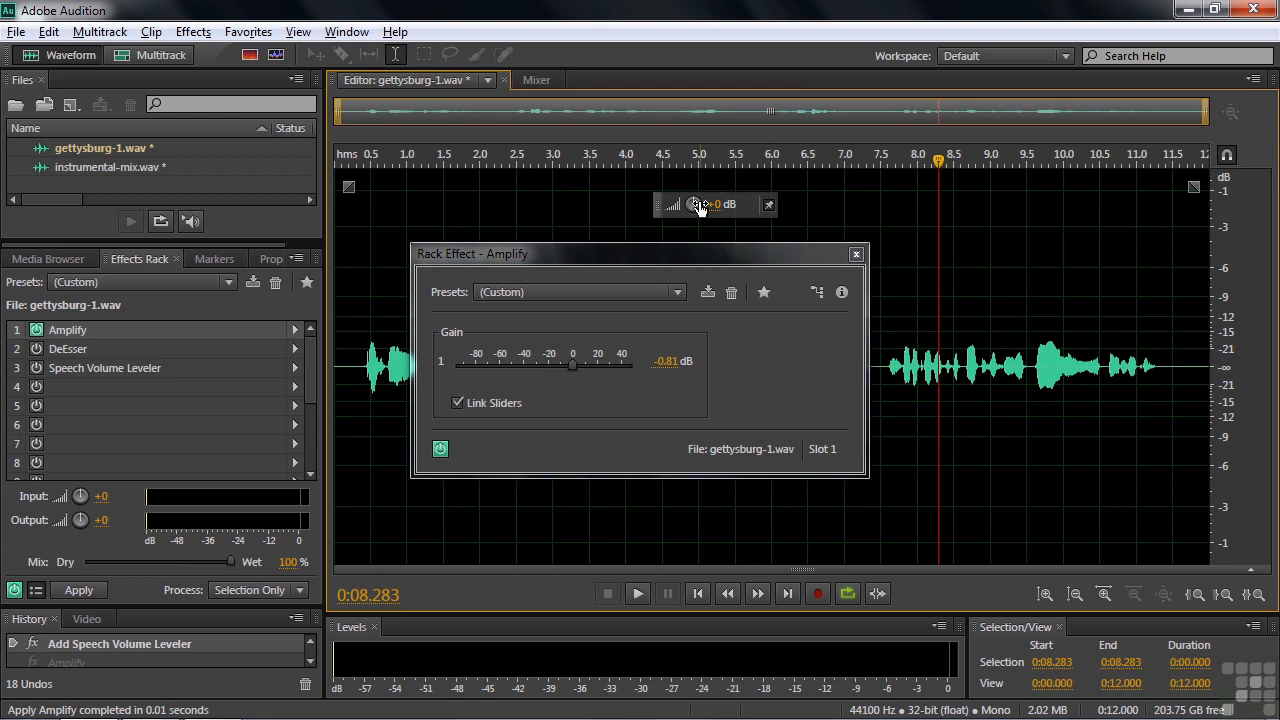
- Raise Amplify to about 40 dB, then make large HUD volume boosts on the narration and undo them
{"action": "left_click_drag", "start_coordinate": [573, 363], "coordinate": [615, 369]}
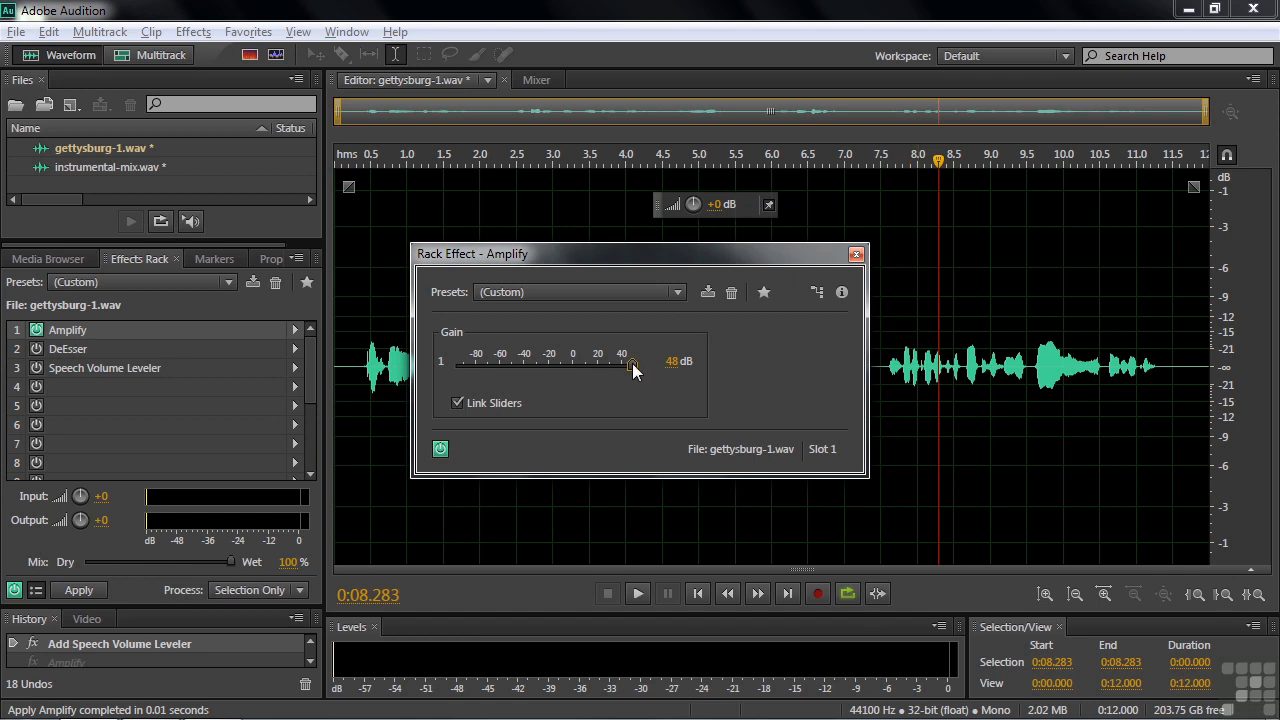
{"action": "left_click", "coordinate": [858, 255]}
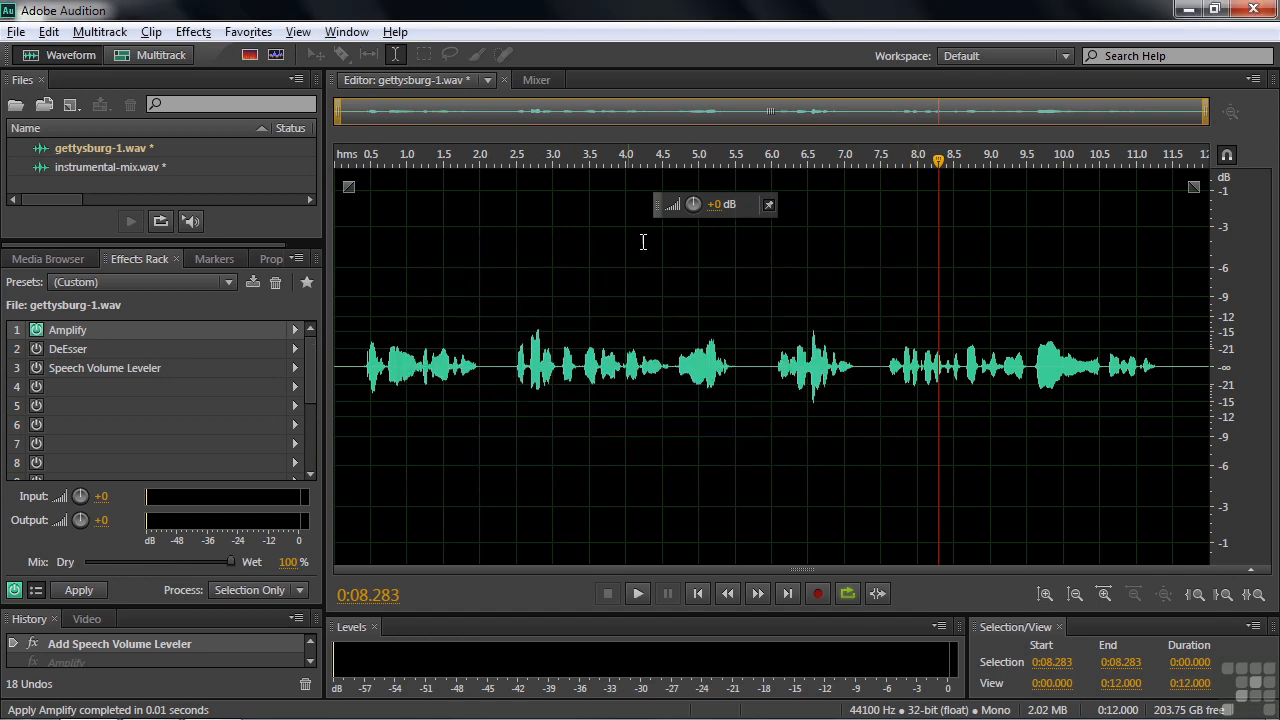
{"action": "left_click_drag", "start_coordinate": [692, 205], "coordinate": [692, 160]}
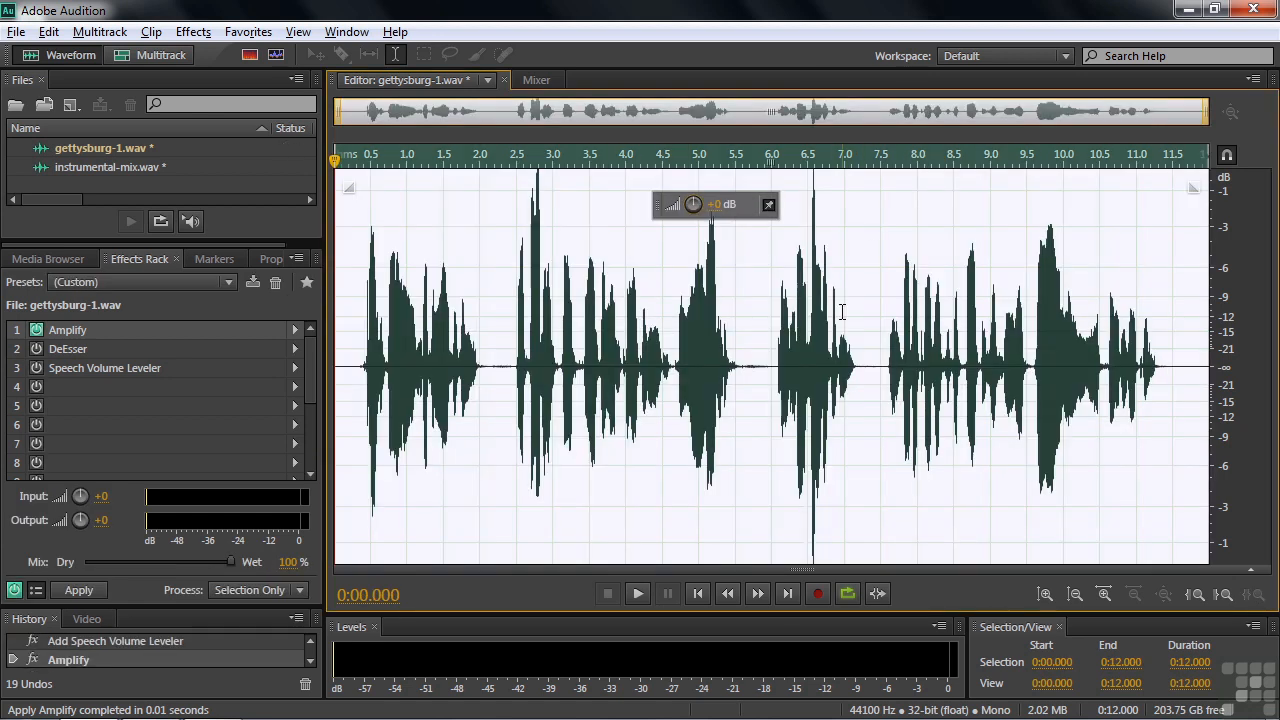
{"action": "mouse_move", "coordinate": [694, 205]}
{"action": "left_mouse_down"}
{"action": "mouse_move", "coordinate": [858, 203]}
{"action": "mouse_move", "coordinate": [890, 215]}
{"action": "left_mouse_up"}
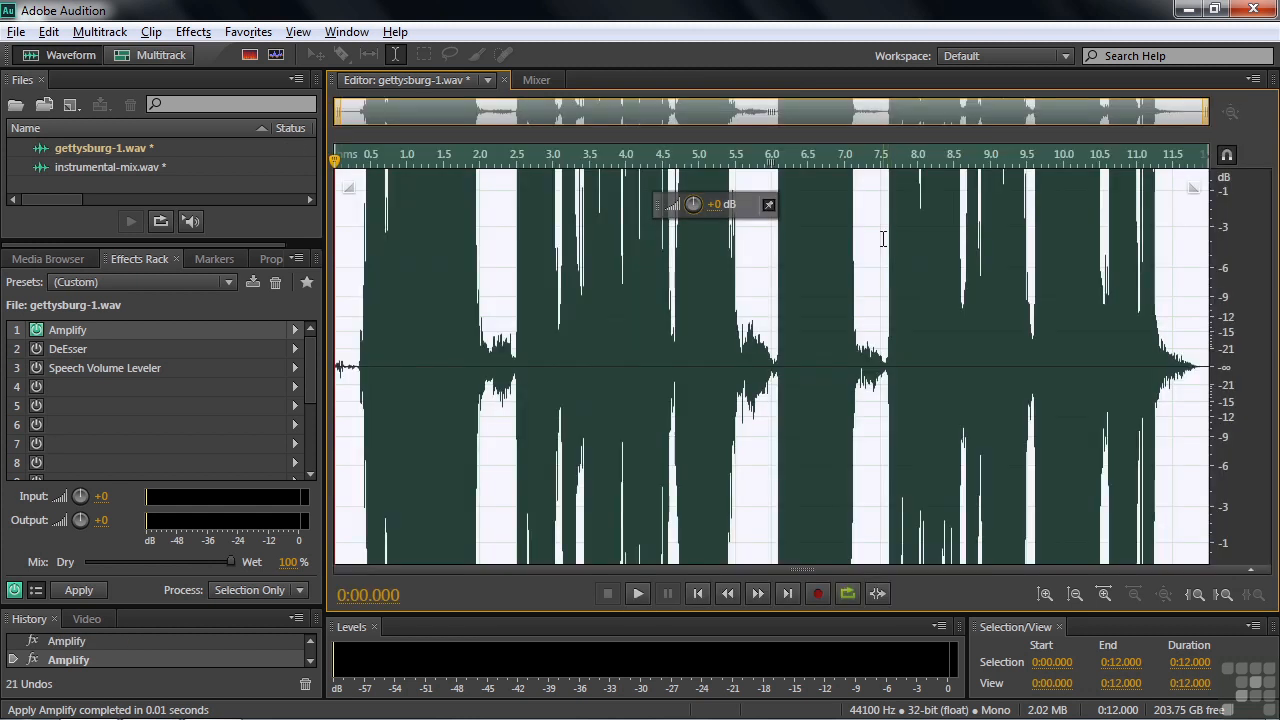
{"action": "key", "text": "ctrl+z"}
{"action": "key", "text": "ctrl+z"}
{"action": "key", "text": "ctrl+z"}
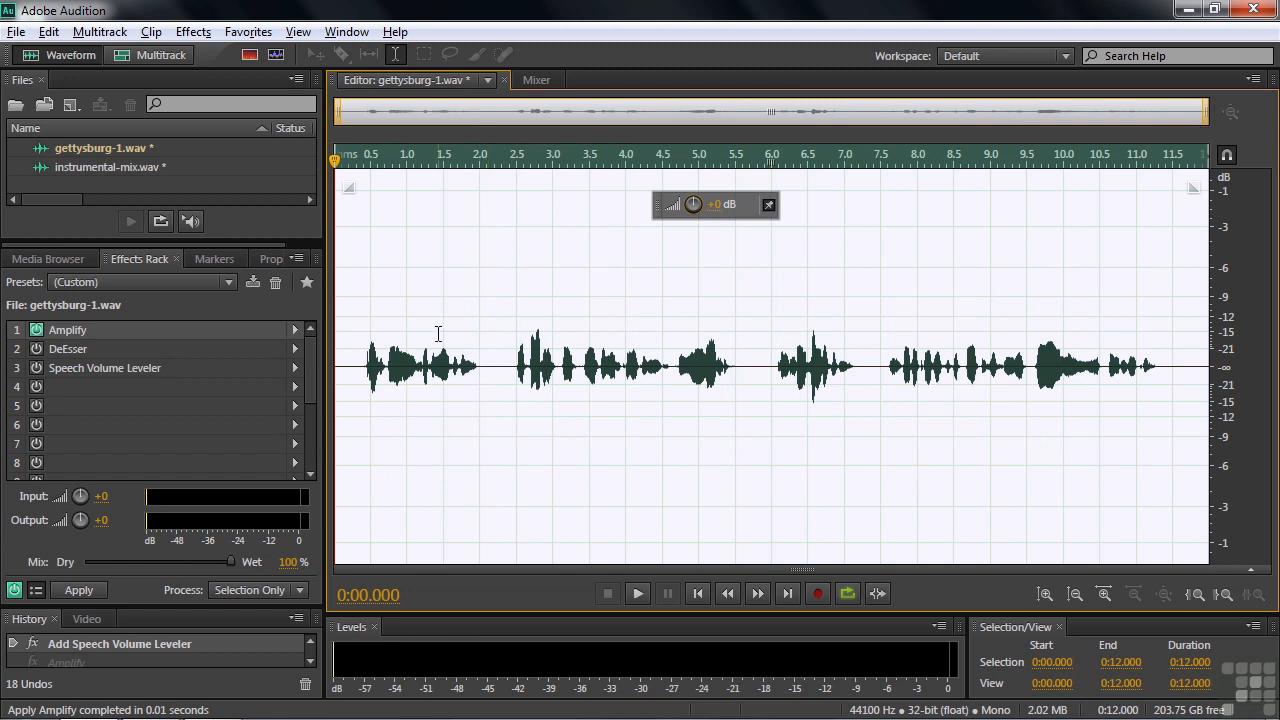
- Switch to instrumental-mix.wav, show its Amplify settings and select the whole file
{"action": "double_click", "coordinate": [78, 164]}
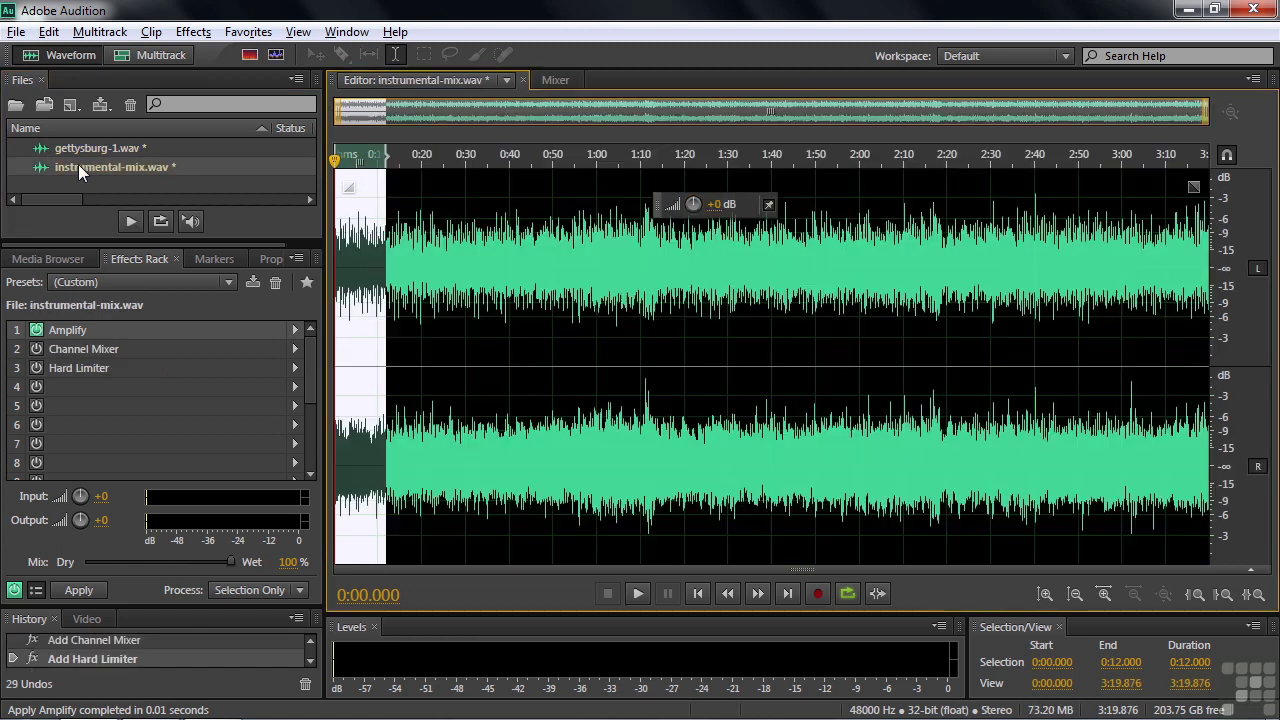
{"action": "double_click", "coordinate": [92, 330]}
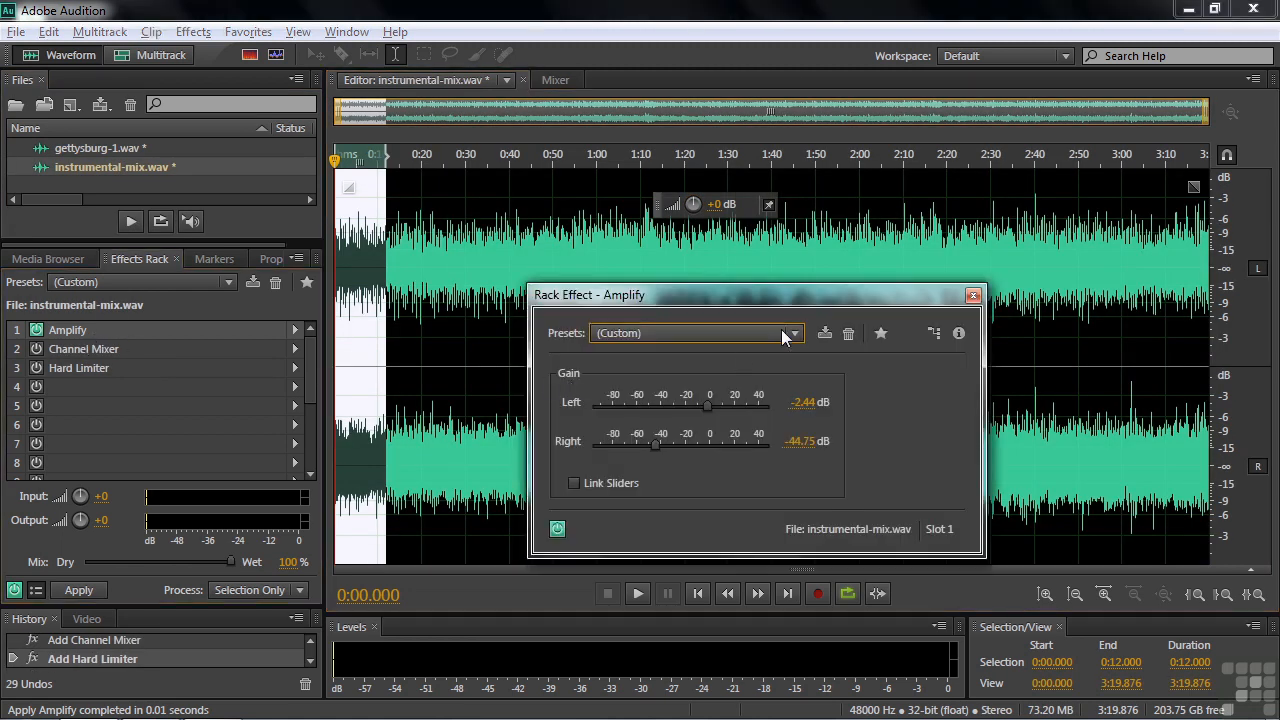
{"action": "left_click_drag", "start_coordinate": [787, 296], "coordinate": [782, 232]}
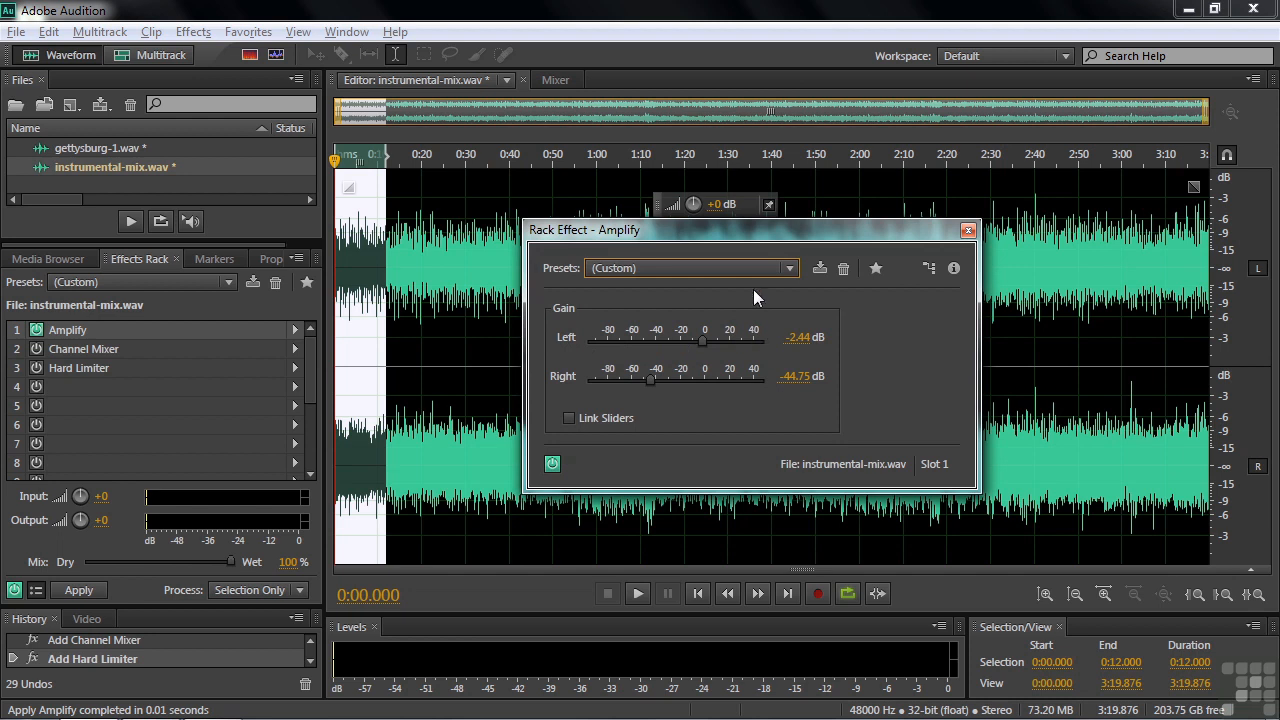
{"action": "left_click_drag", "start_coordinate": [767, 229], "coordinate": [778, 245]}
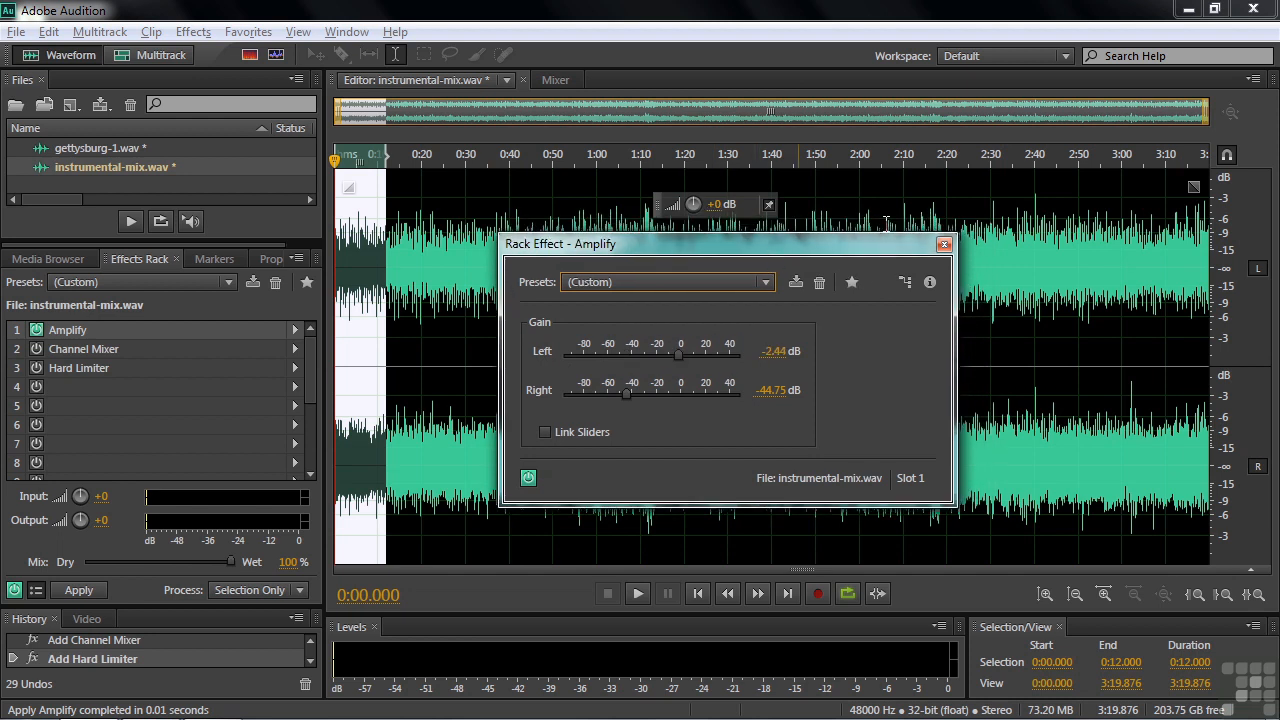
{"action": "left_click", "coordinate": [1130, 190]}
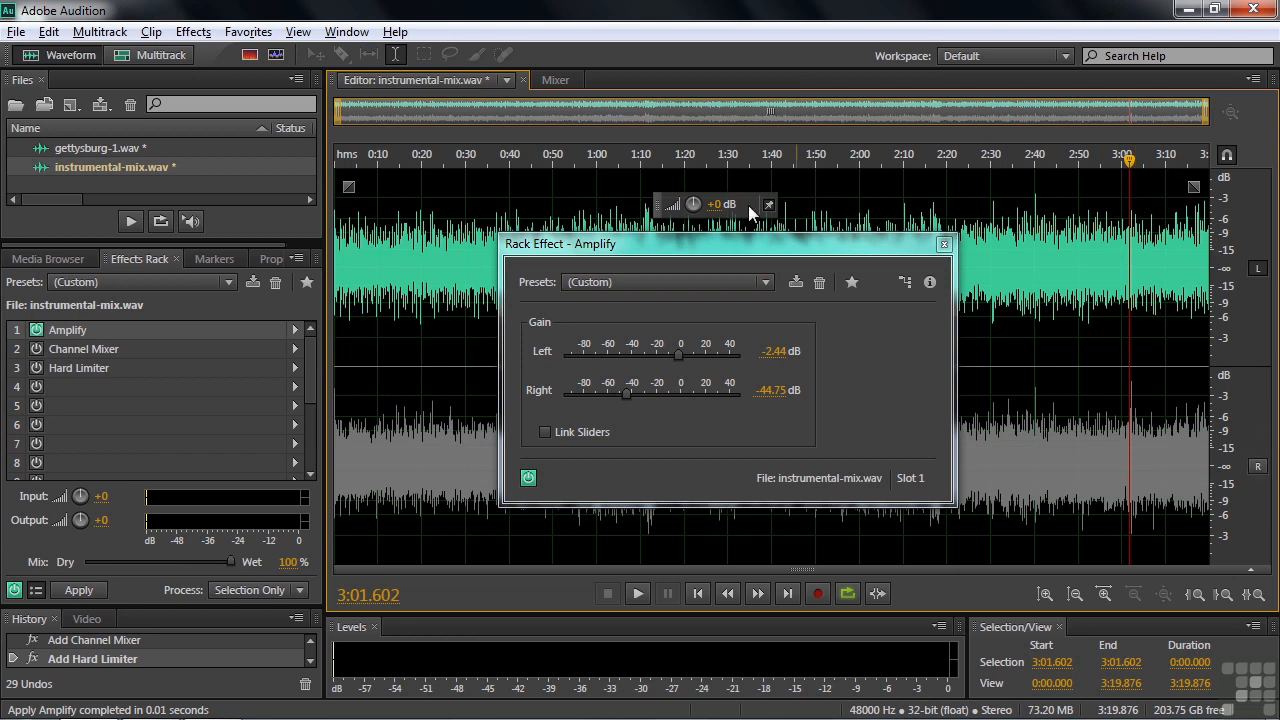
{"action": "key", "text": "ctrl+a"}
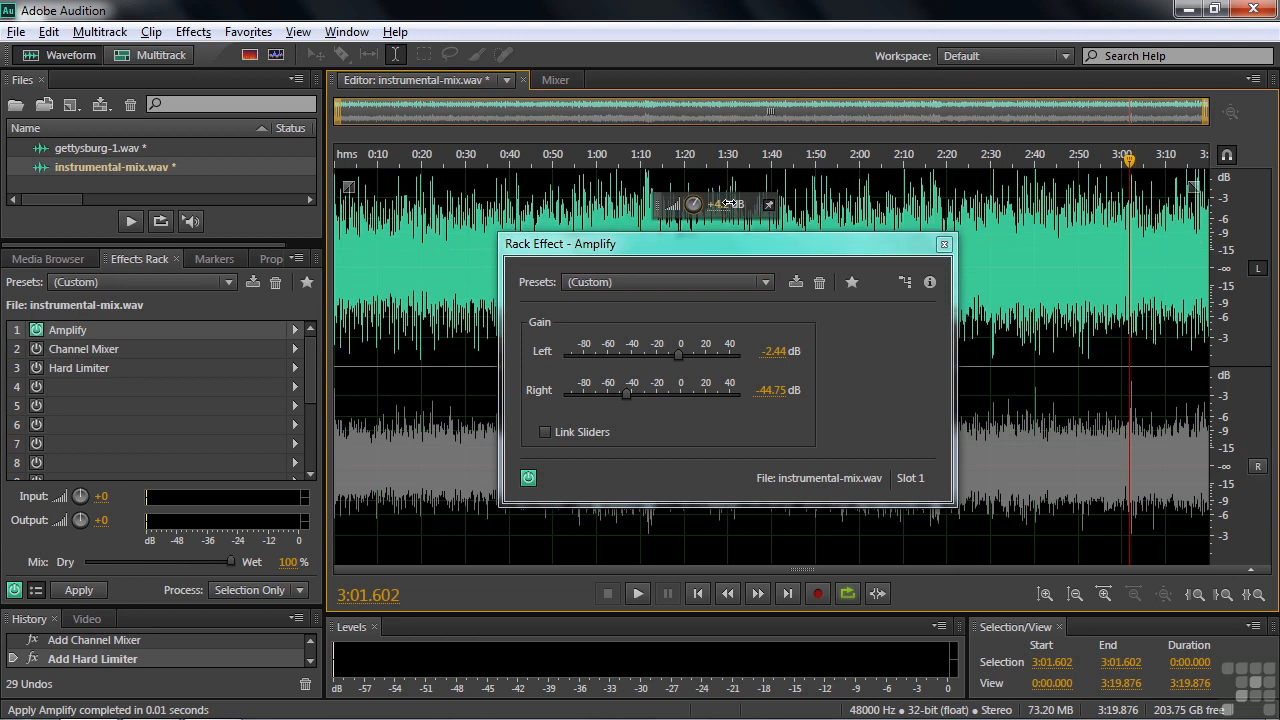
- Boost the left channel and overall gain to +2.7 dB, then undo the Amplify change
{"action": "left_click", "coordinate": [79, 589]}
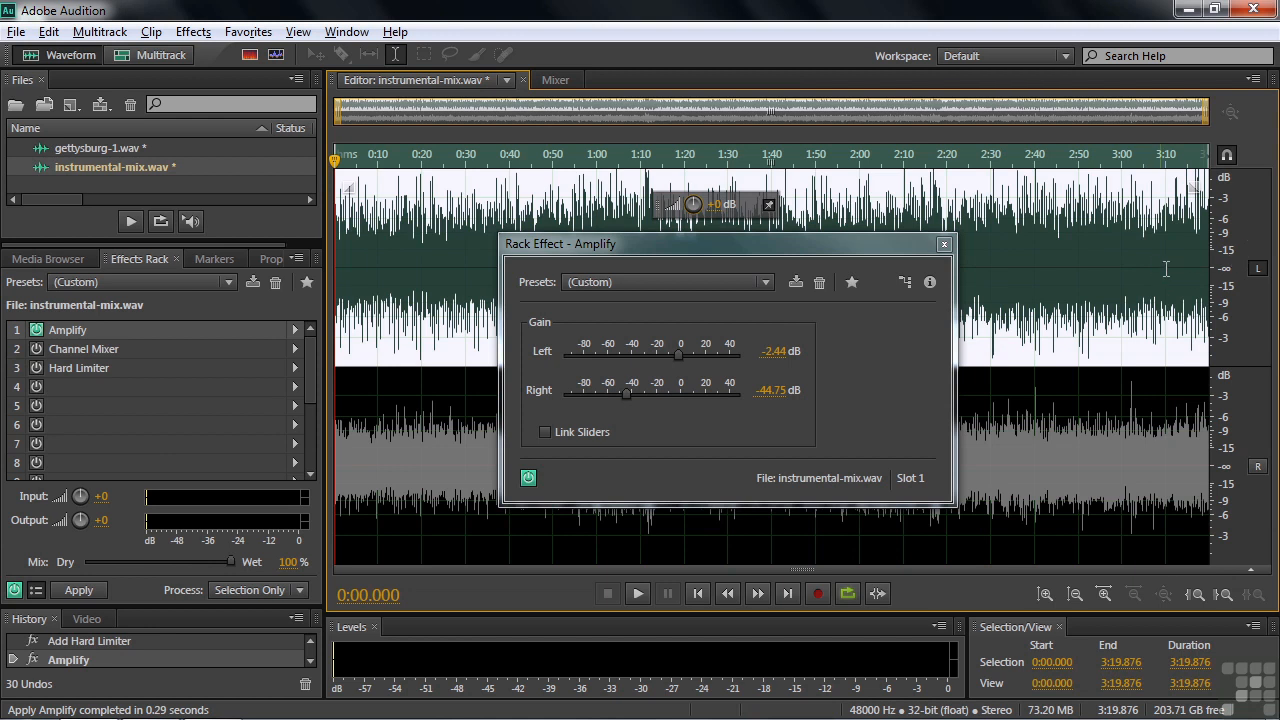
{"action": "left_click", "coordinate": [1157, 547]}
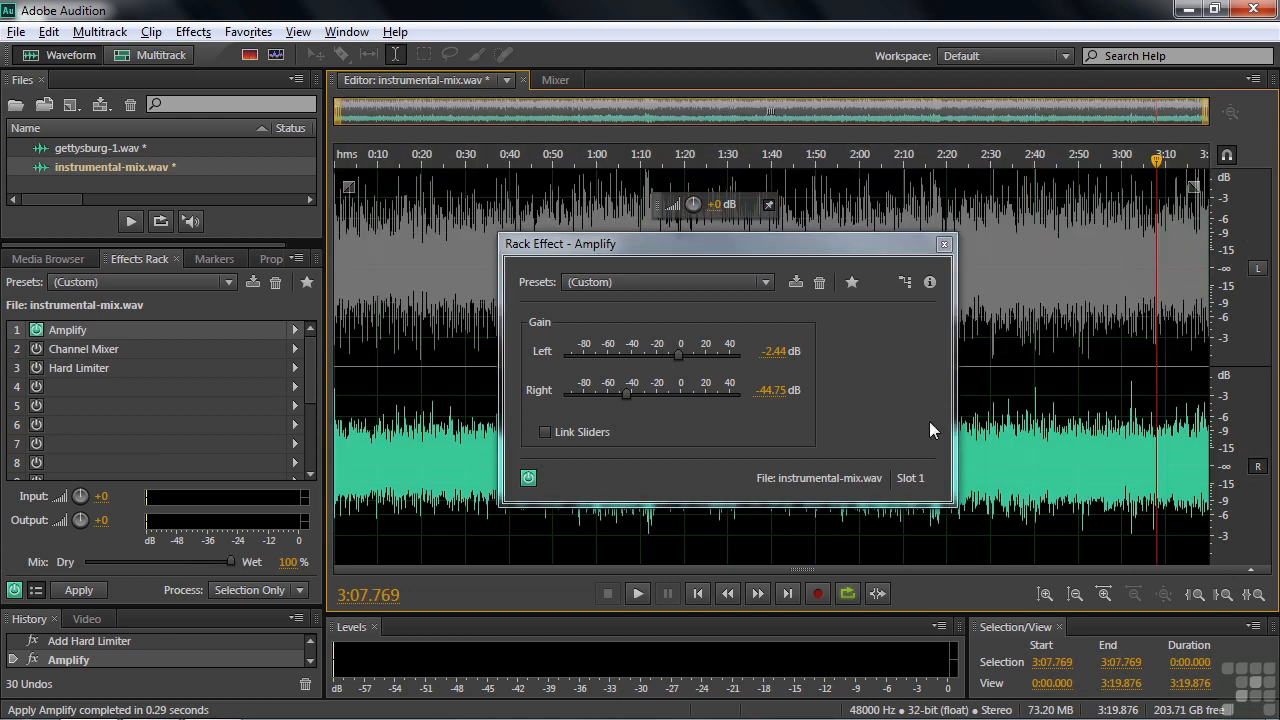
{"action": "left_click_drag", "start_coordinate": [693, 205], "coordinate": [705, 204]}
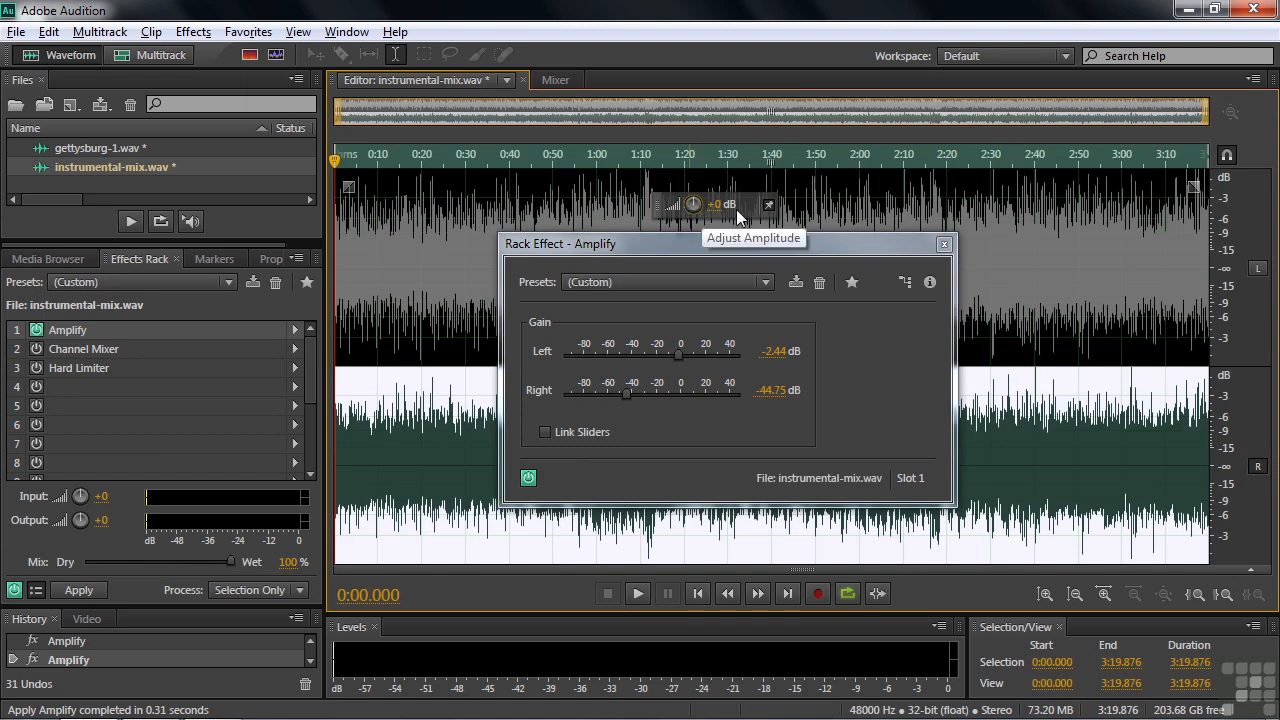
{"action": "left_click", "coordinate": [945, 248]}
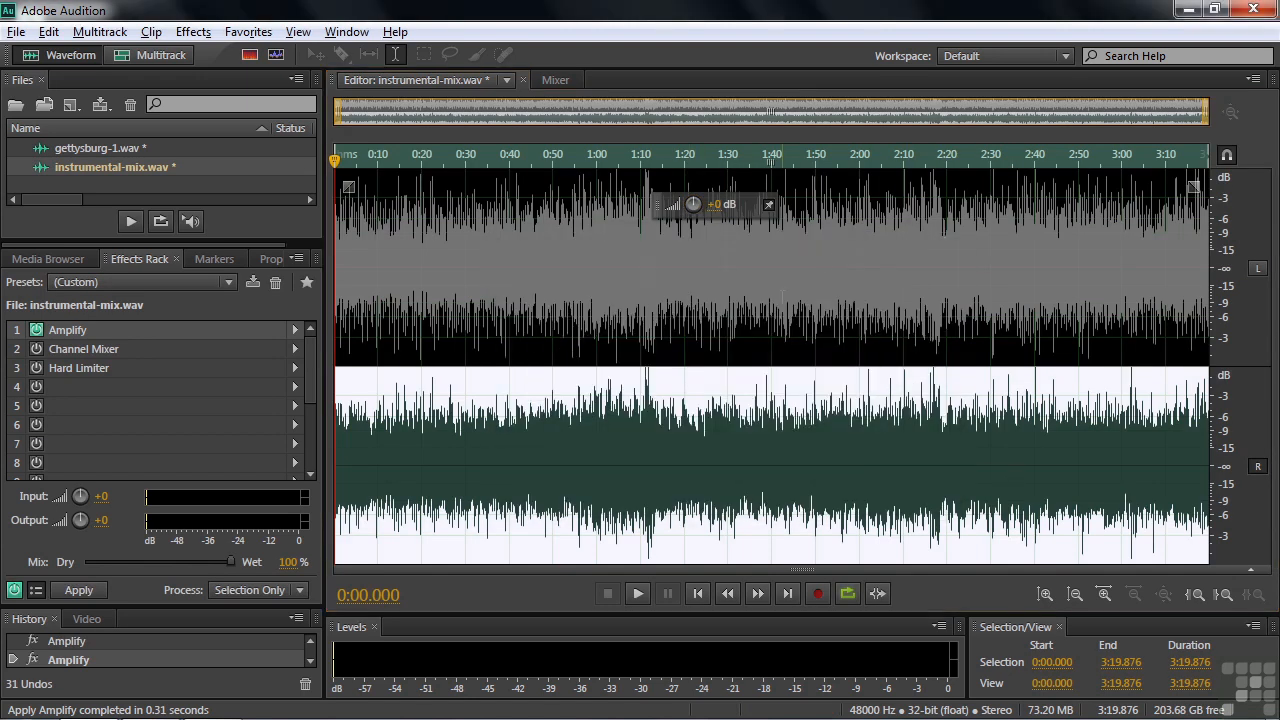
{"action": "left_click", "coordinate": [812, 263]}
{"action": "key", "text": "ctrl+z"}
{"action": "key", "text": "ctrl+z"}
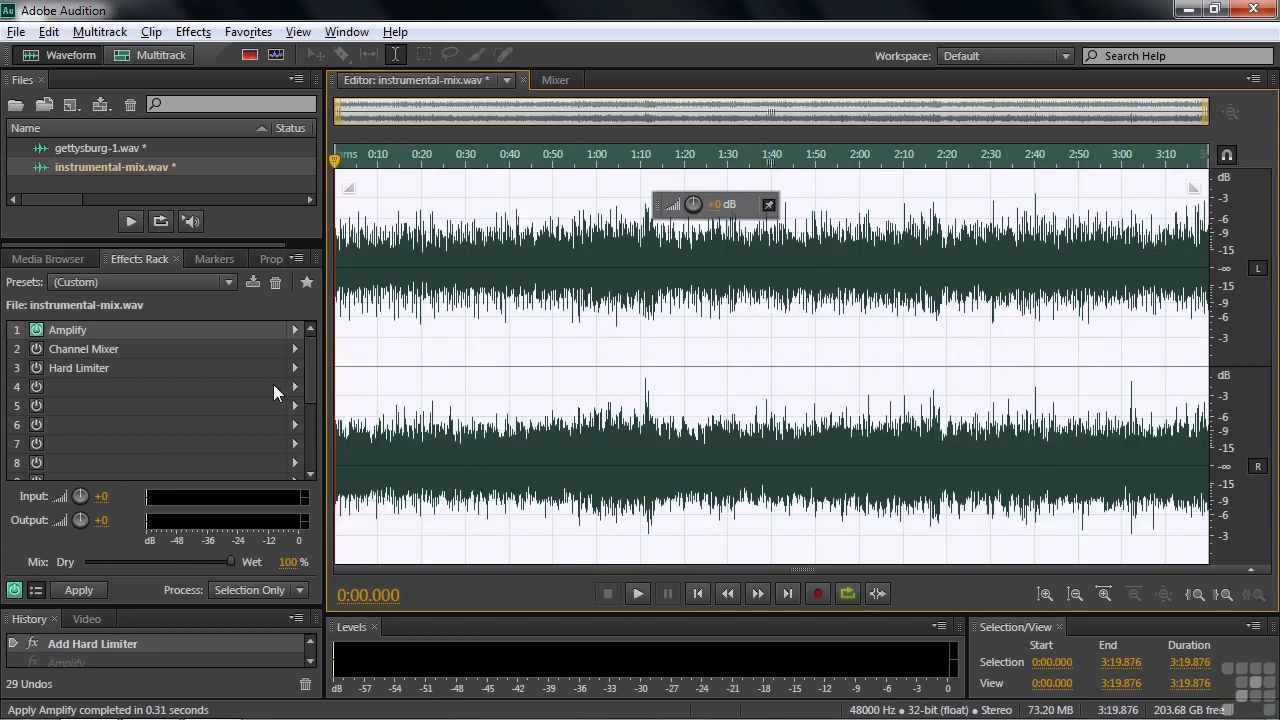
- Switch on the rack's Channel Mixer and show its settings with the presets list (Swap Left & Right)
{"action": "left_click", "coordinate": [62, 348]}
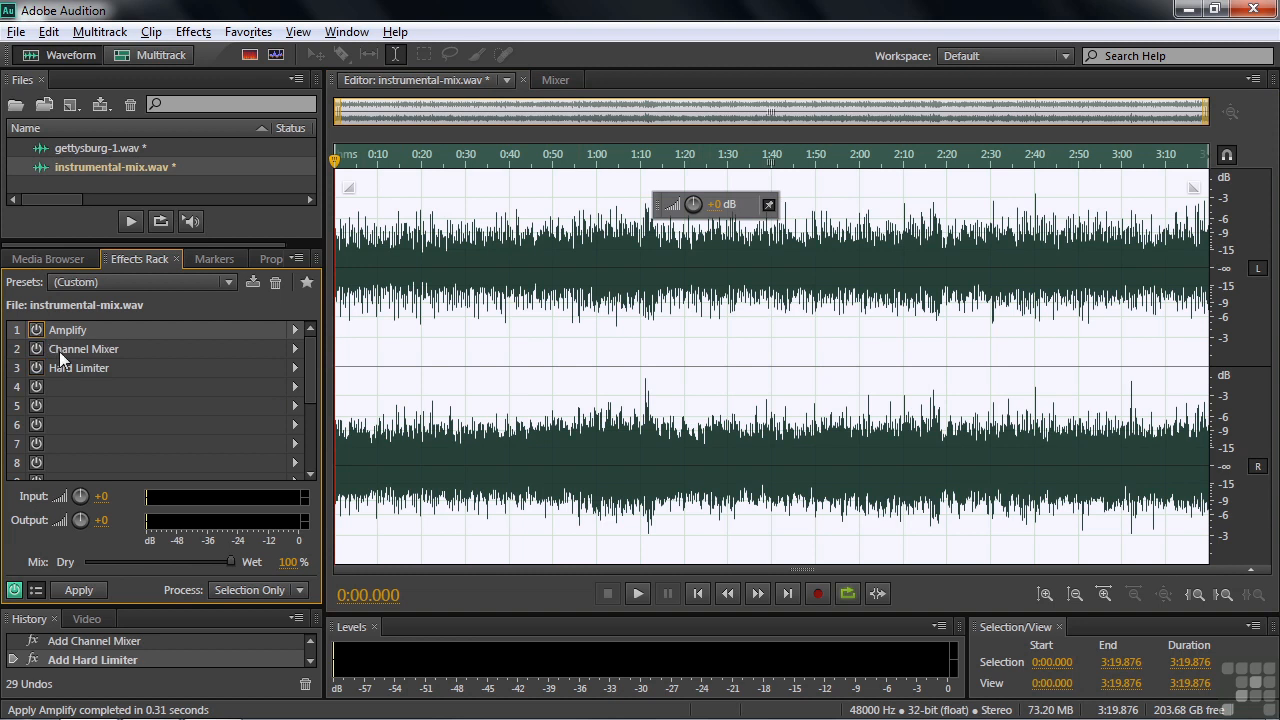
{"action": "left_click", "coordinate": [64, 344]}
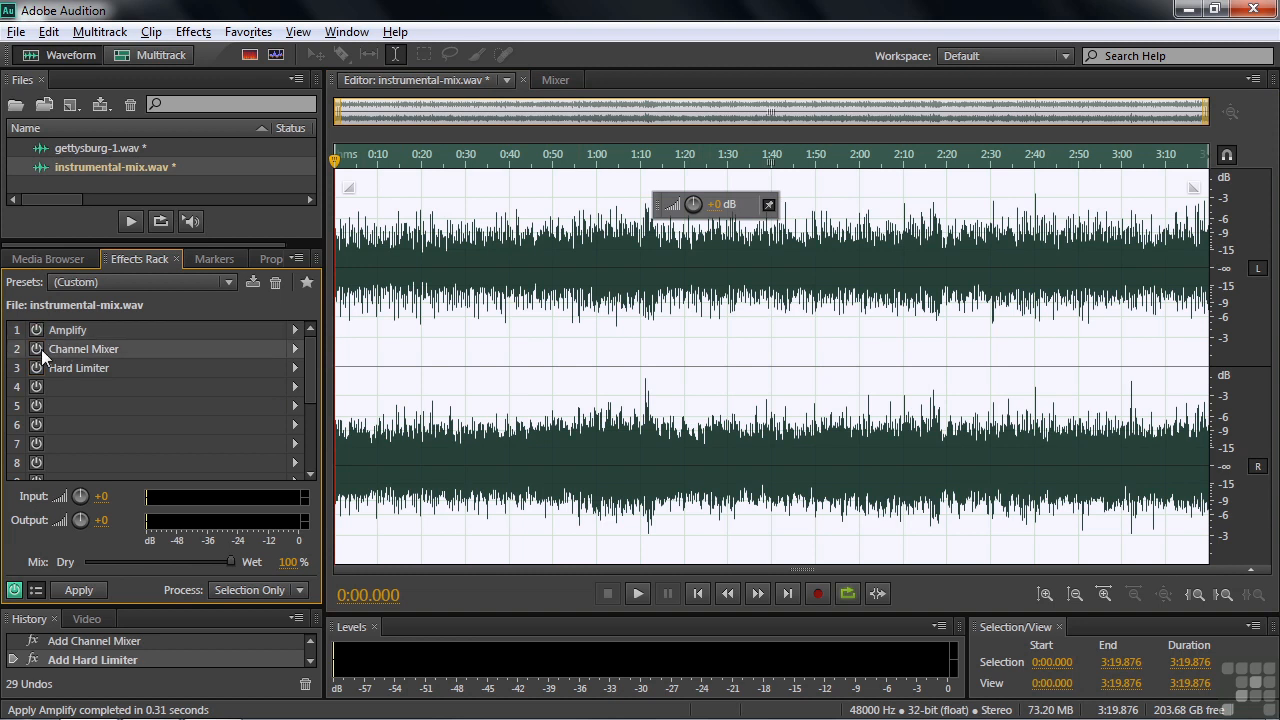
{"action": "left_click", "coordinate": [36, 348]}
{"action": "double_click", "coordinate": [62, 349]}
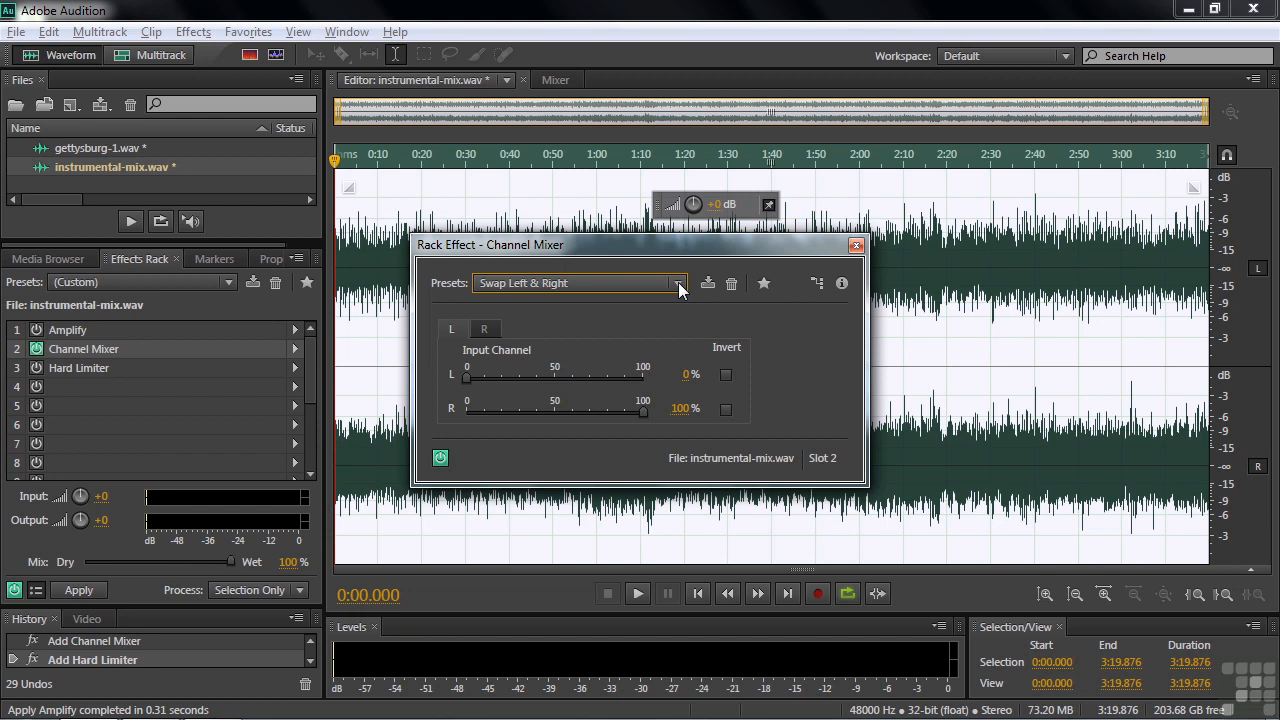
{"action": "left_click", "coordinate": [680, 286]}
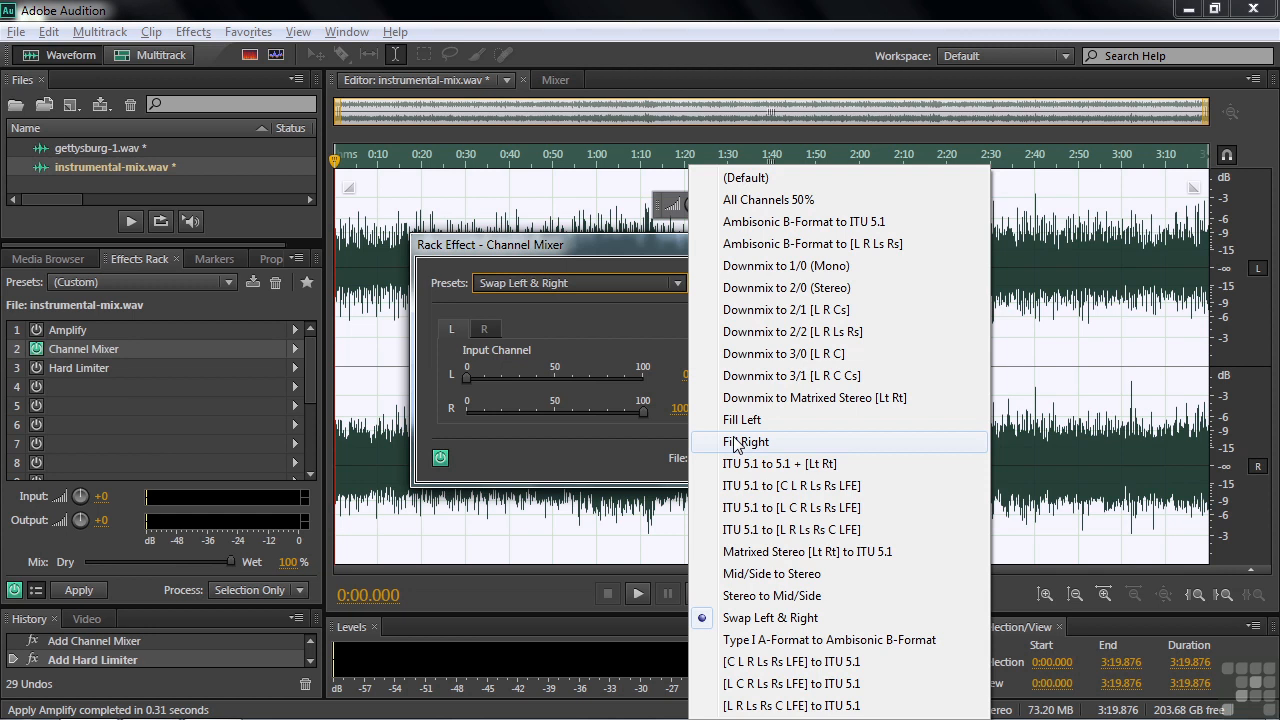
- Review the Channel Mixer presets without changing Swap Left & Right, repositioning the window
{"action": "left_click", "coordinate": [638, 245]}
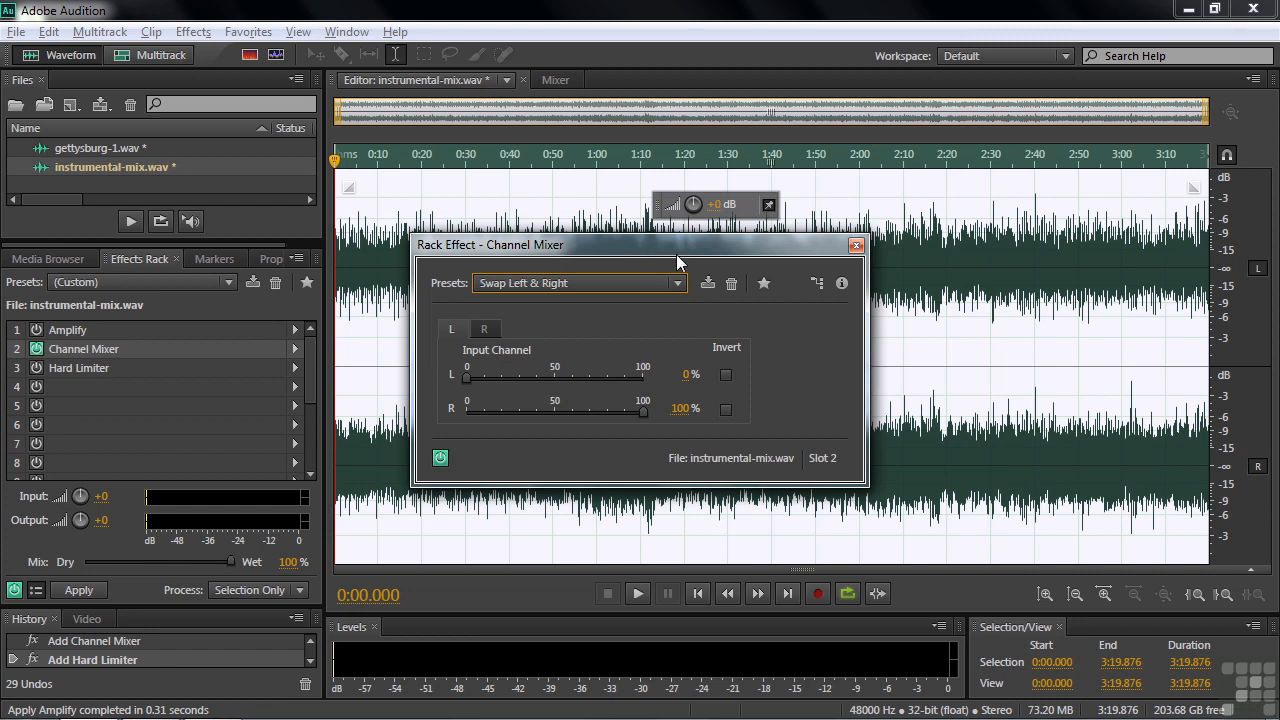
{"action": "left_click_drag", "start_coordinate": [676, 246], "coordinate": [656, 41]}
{"action": "left_click", "coordinate": [645, 77]}
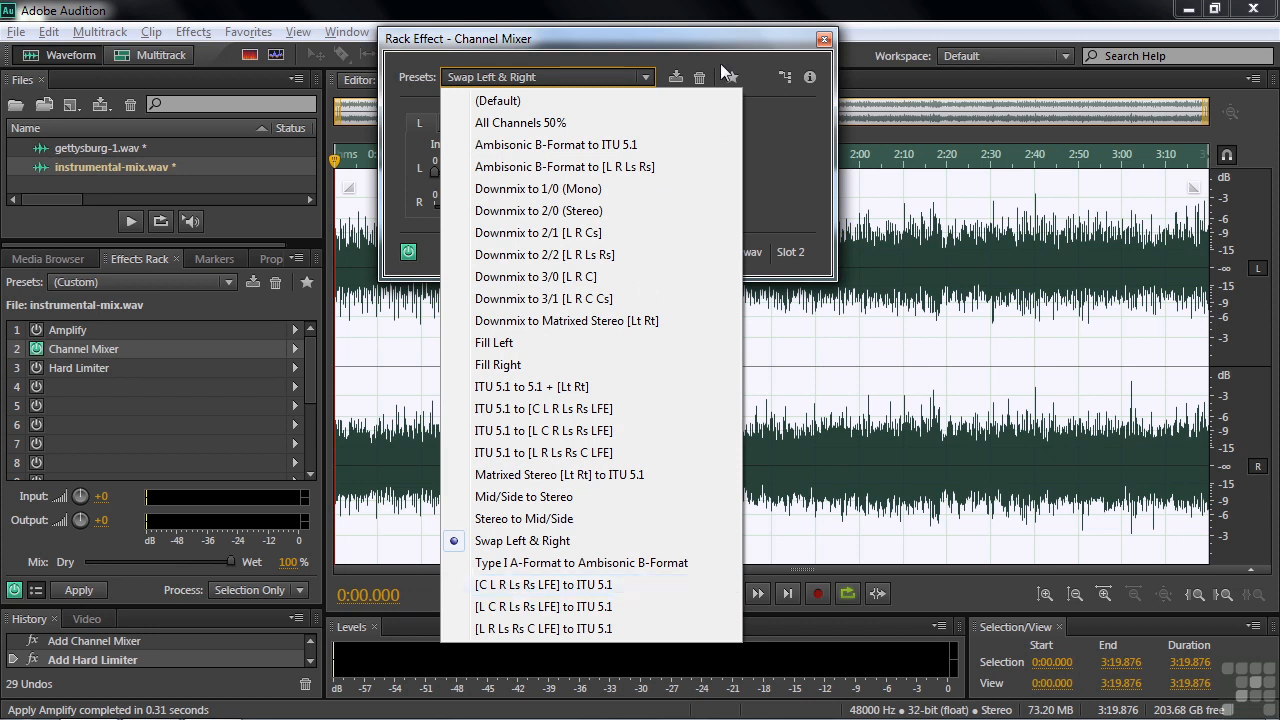
{"action": "left_click_drag", "start_coordinate": [801, 44], "coordinate": [855, 105]}
- Switch on the Hard Limiter and set it to the Medium preset (−2.0 dB max, 6.0 dB boost)
{"action": "left_click", "coordinate": [878, 100]}
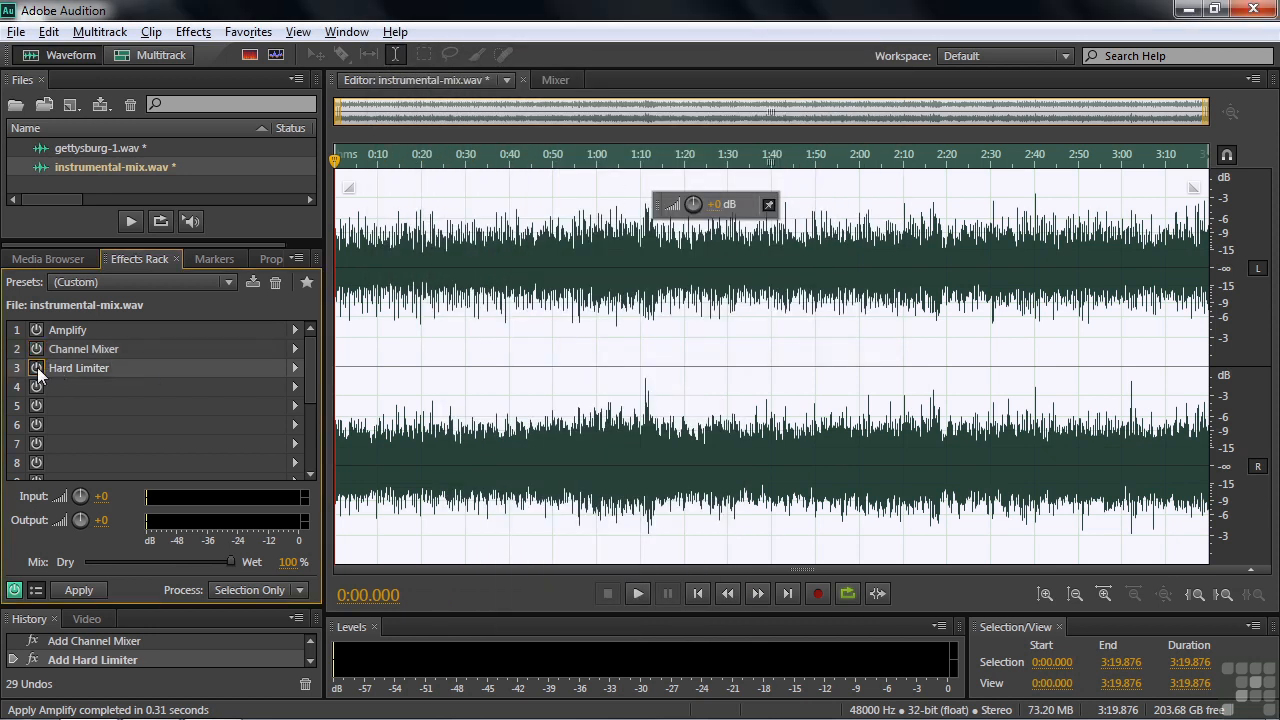
{"action": "double_click", "coordinate": [94, 367]}
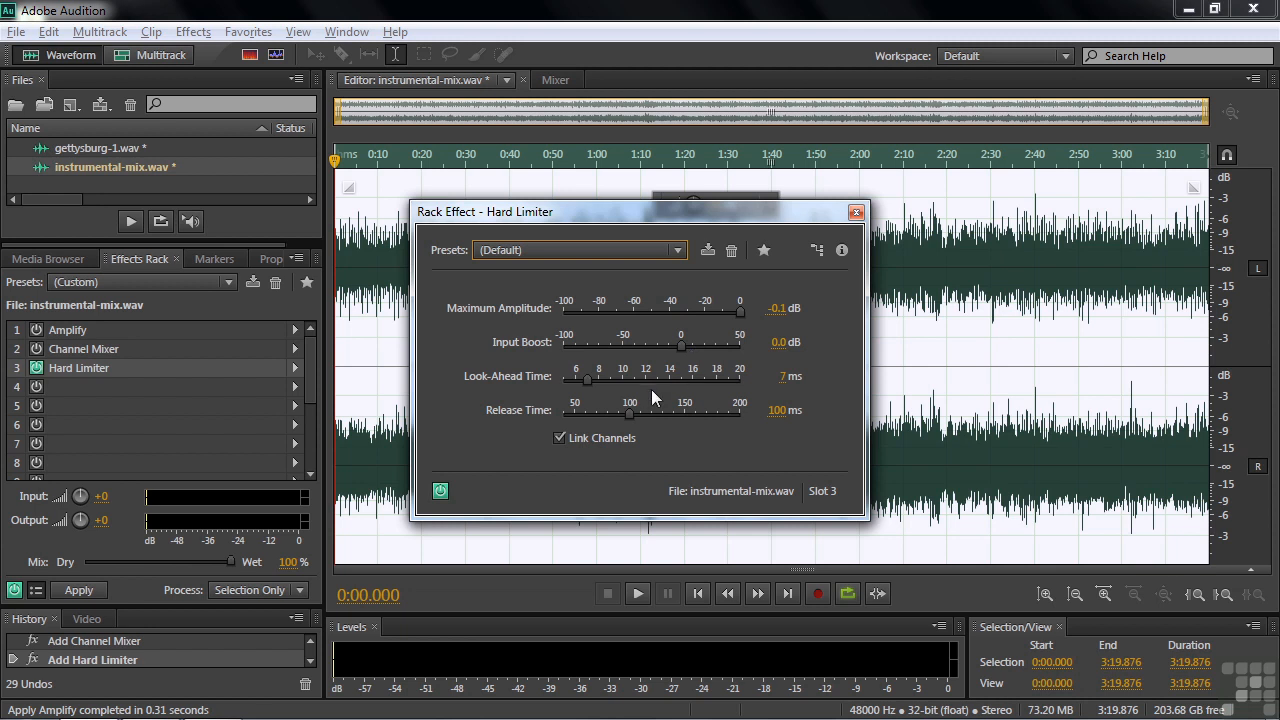
{"action": "left_click", "coordinate": [679, 251]}
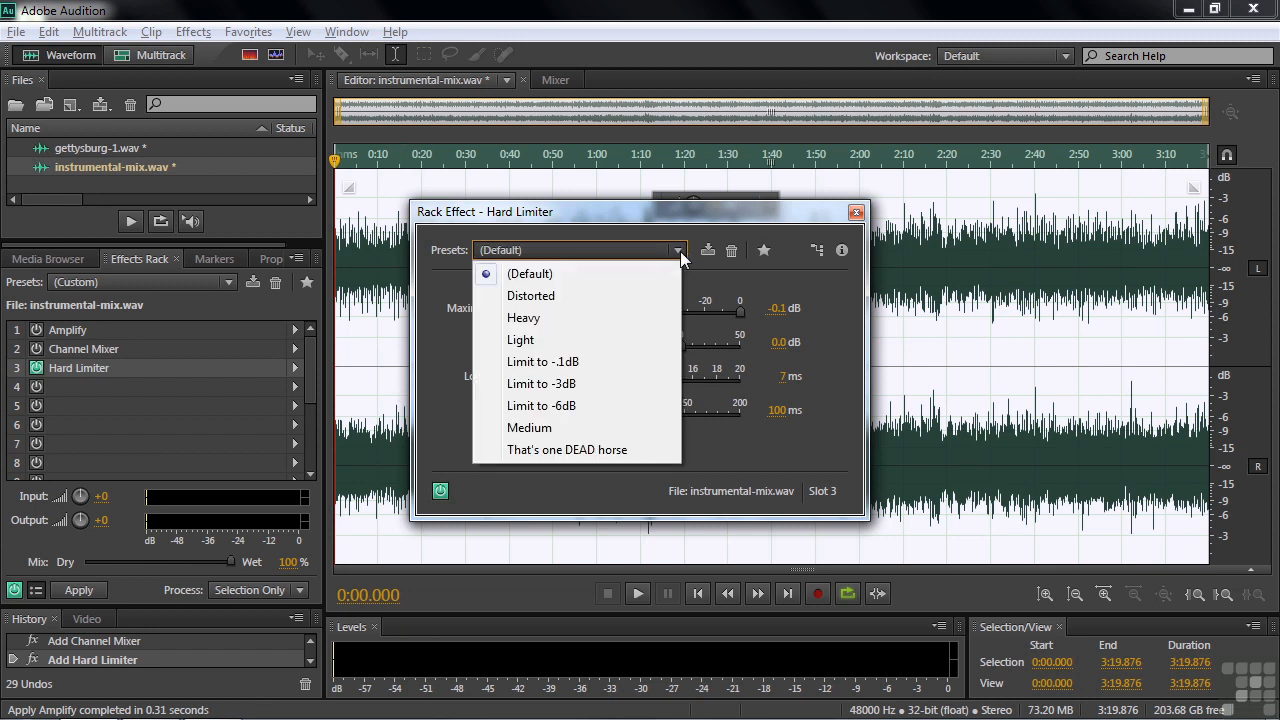
{"action": "left_click", "coordinate": [529, 434]}
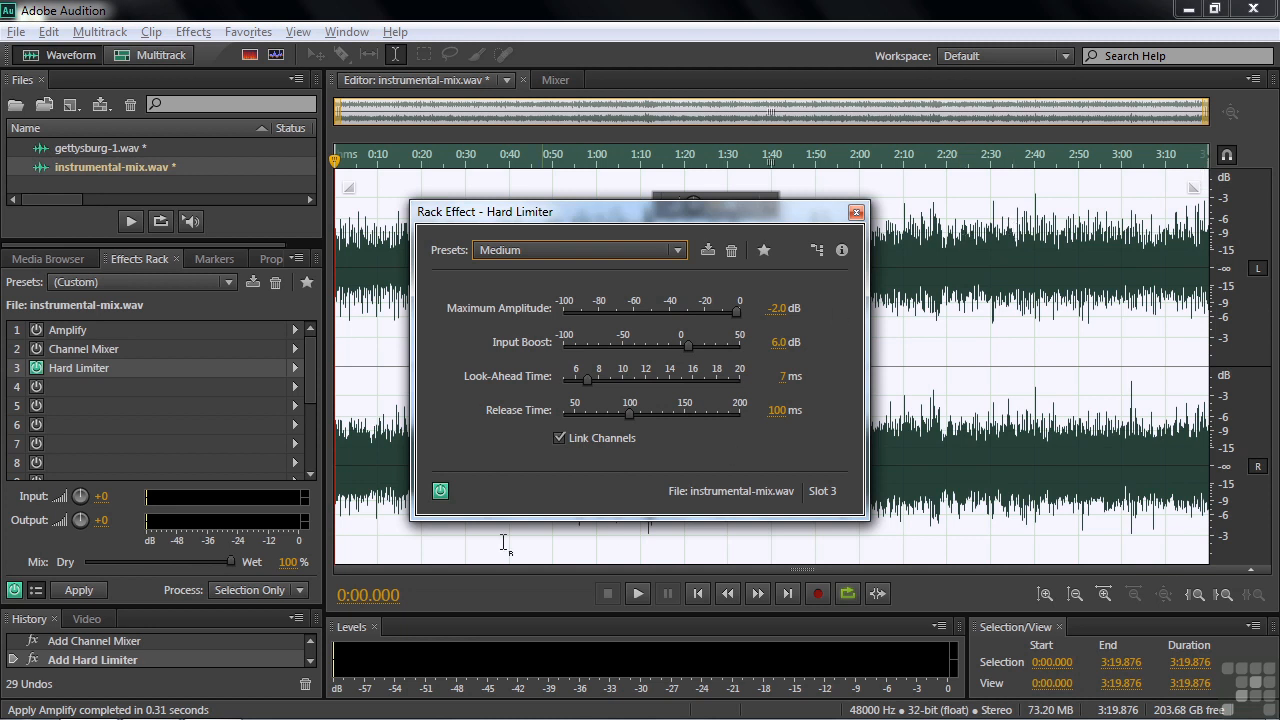
- Play the mix from about 0:06, comparing the Hard Limiter on and bypassed, leaving it bypassed
{"action": "left_click", "coordinate": [360, 440]}
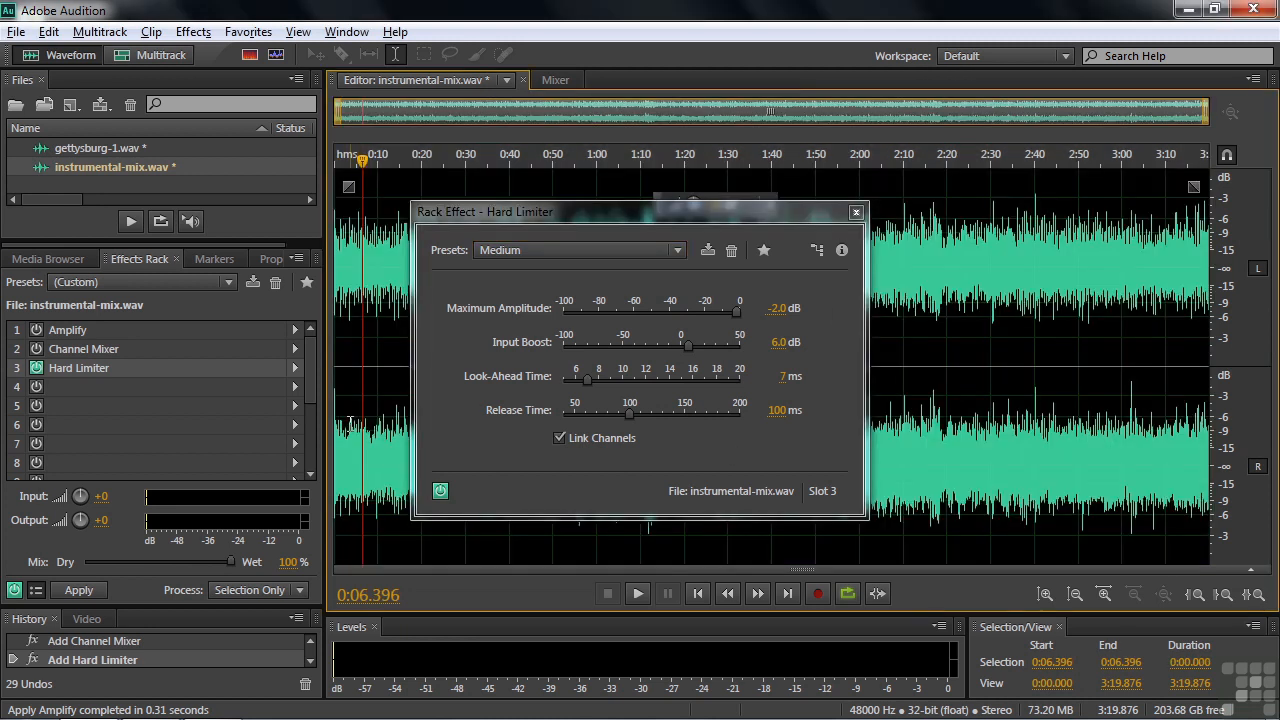
{"action": "key", "text": "space"}
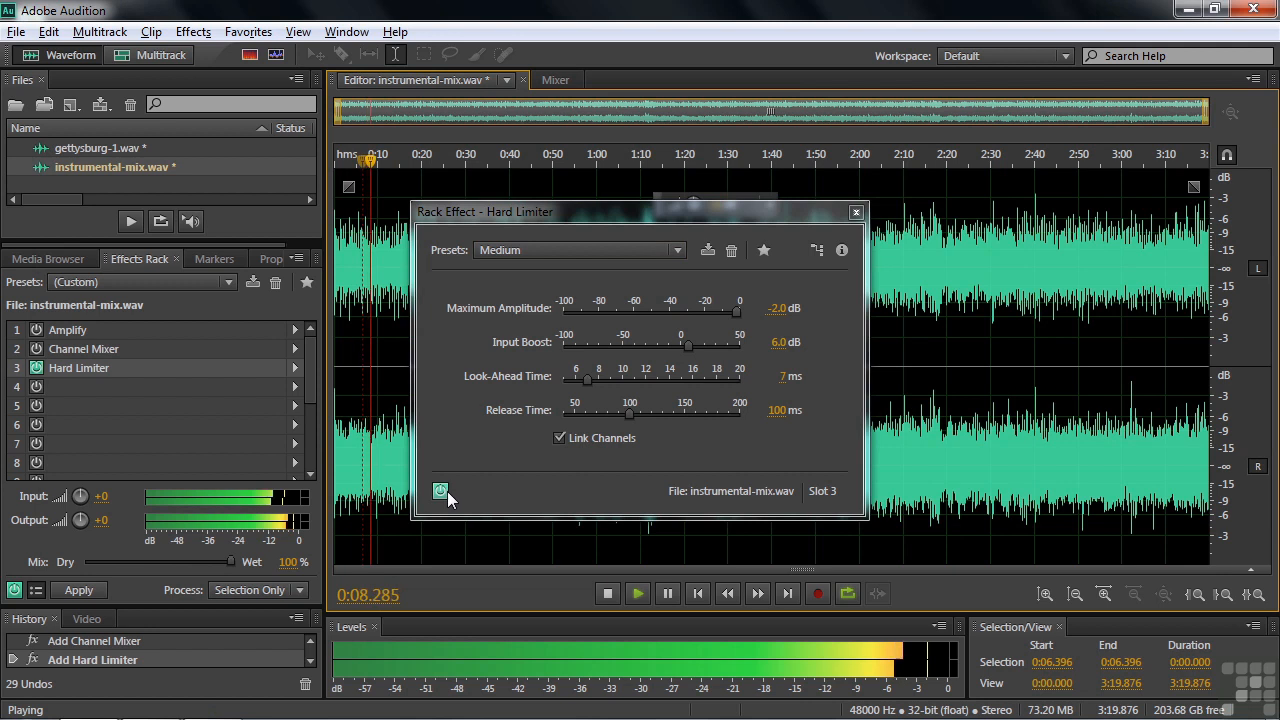
{"action": "key", "text": "space"}
{"action": "key", "text": "space"}
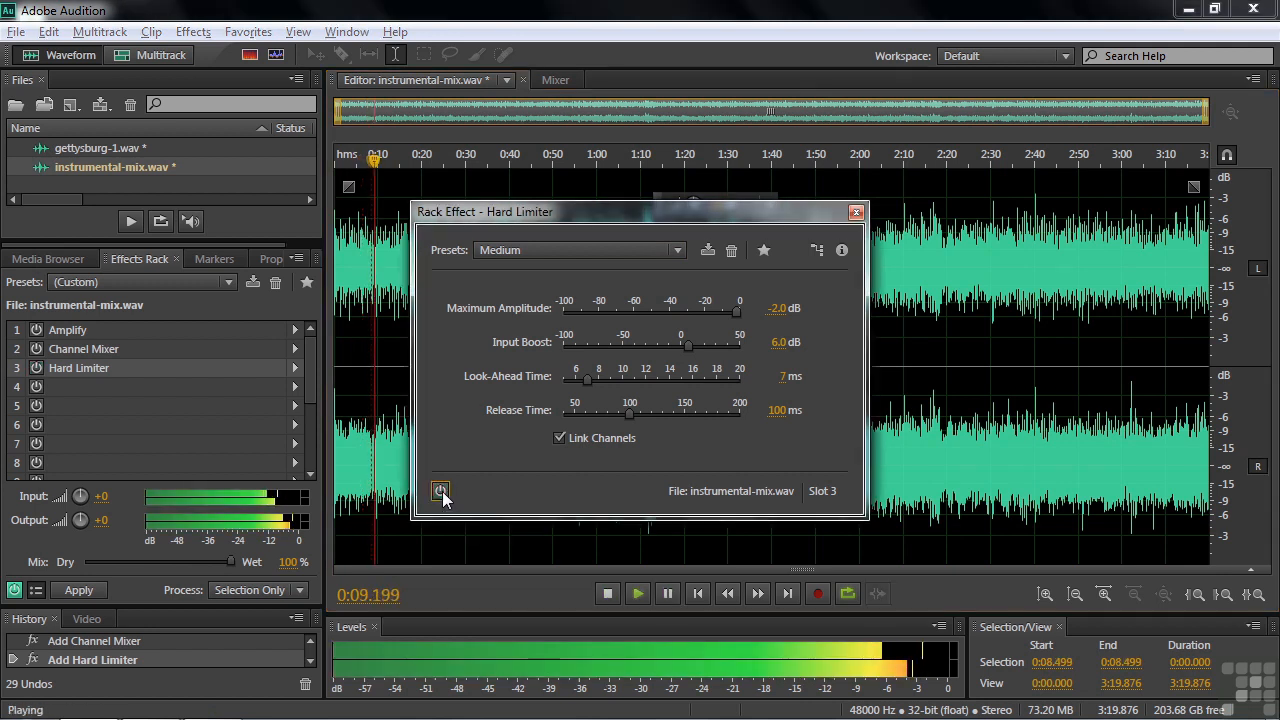
{"action": "left_click", "coordinate": [442, 491]}
{"action": "left_click", "coordinate": [442, 491]}
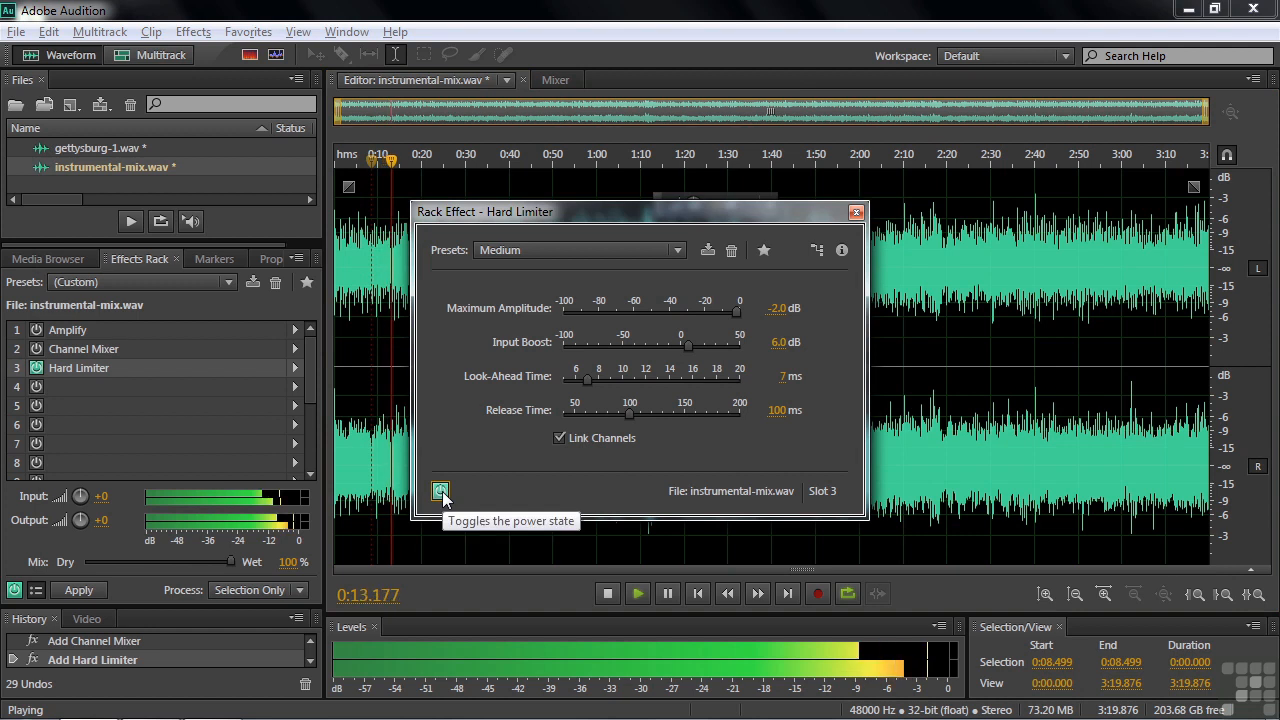
{"action": "left_click", "coordinate": [442, 493]}
{"action": "key", "text": "space"}
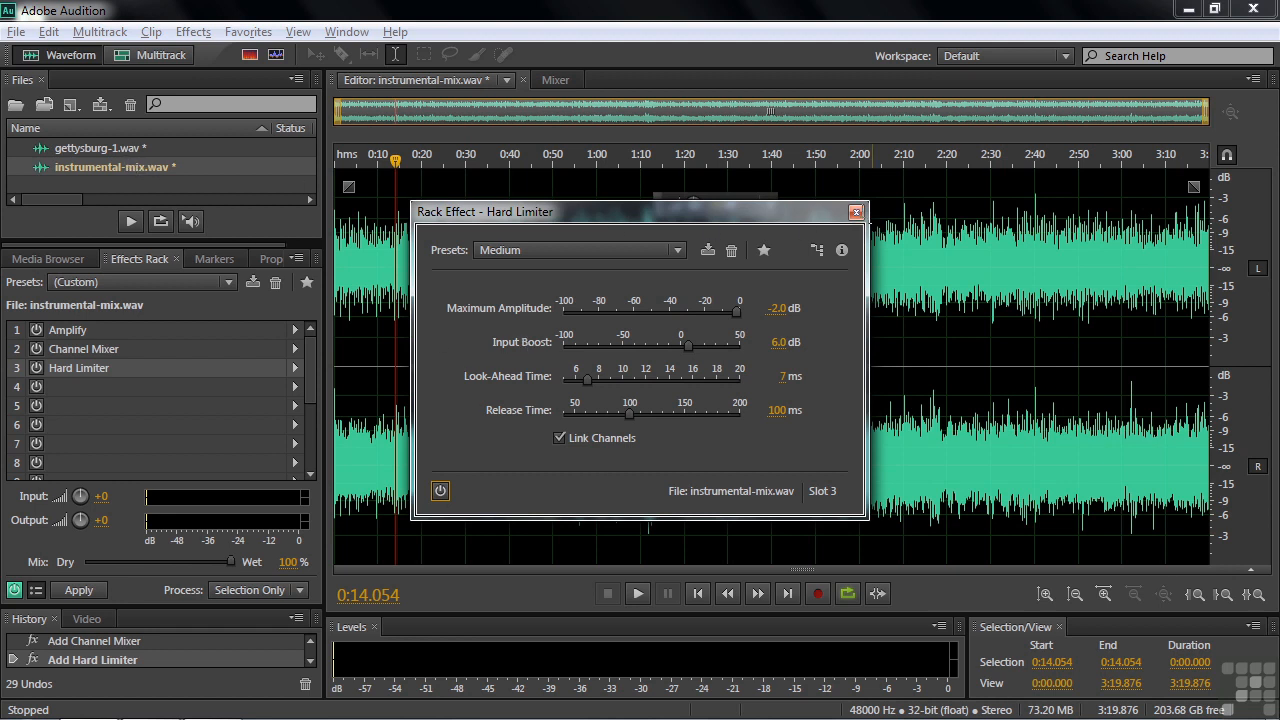
- Switch to gettysburg-1.wav, turn on its DeEsser and show its Multiband settings (−30 dB, 5000 Hz)
{"action": "left_click", "coordinate": [856, 212]}
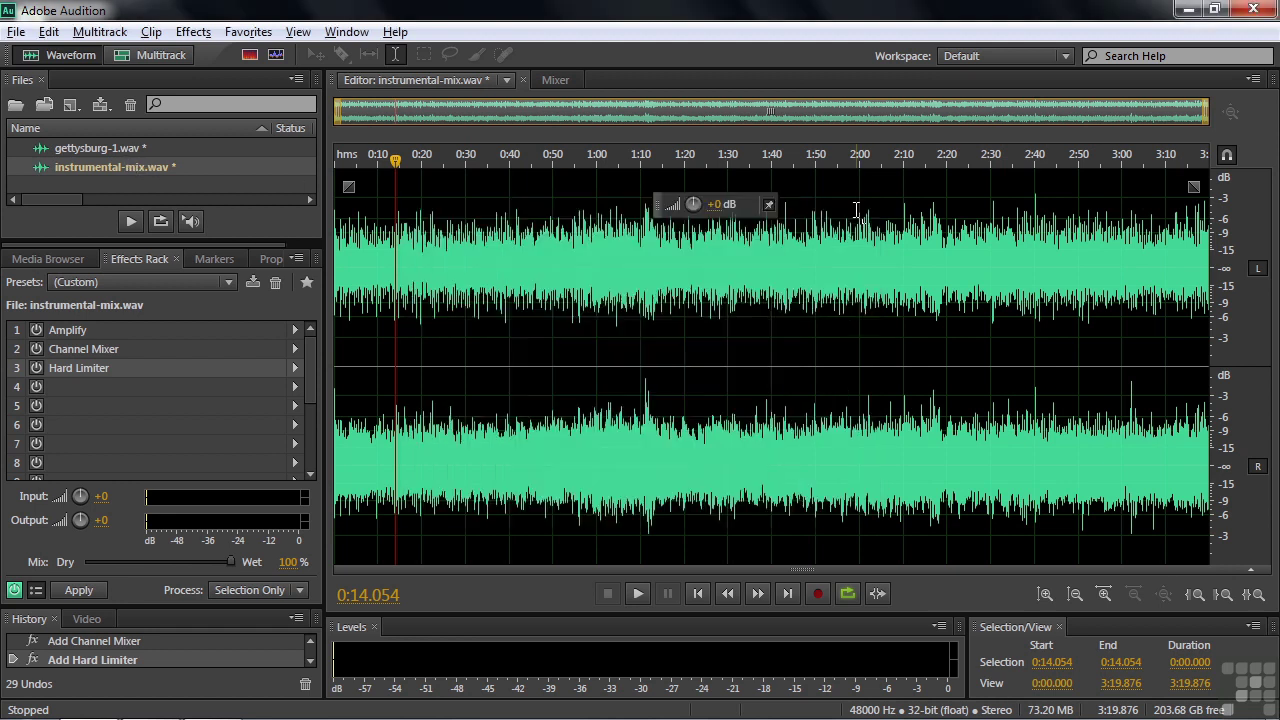
{"action": "double_click", "coordinate": [72, 148]}
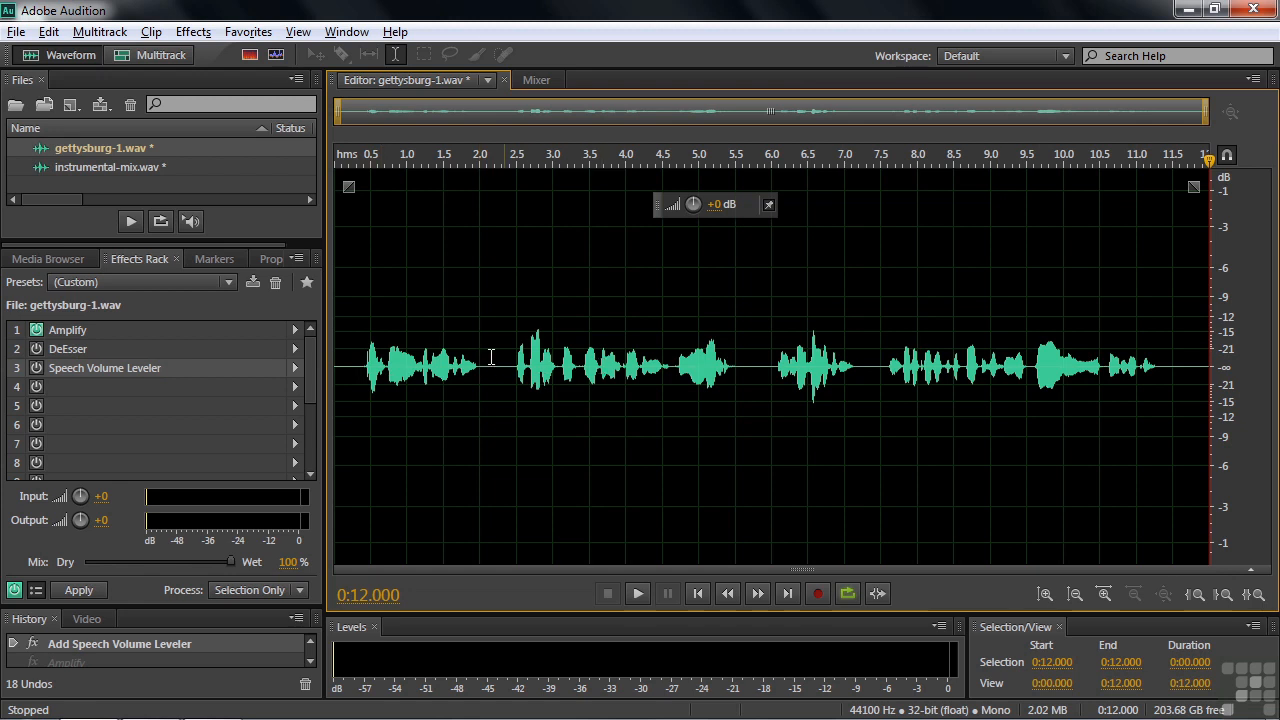
{"action": "left_click", "coordinate": [36, 348]}
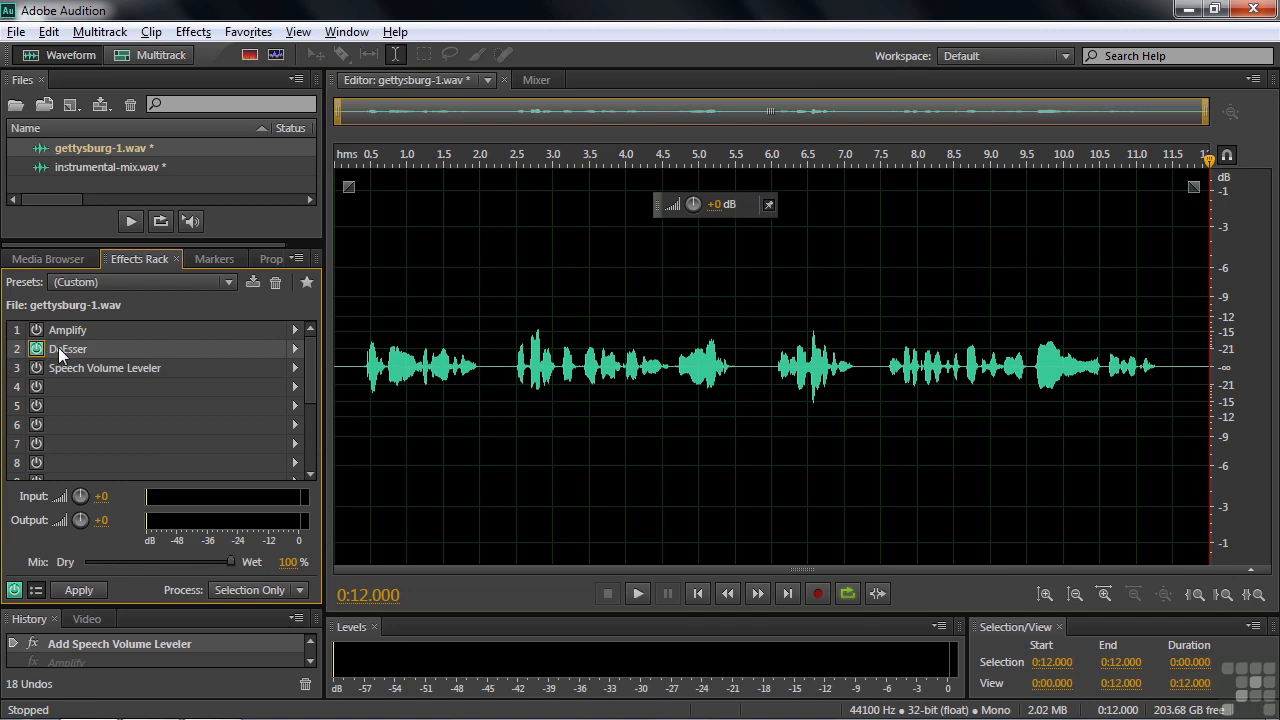
{"action": "double_click", "coordinate": [64, 348]}
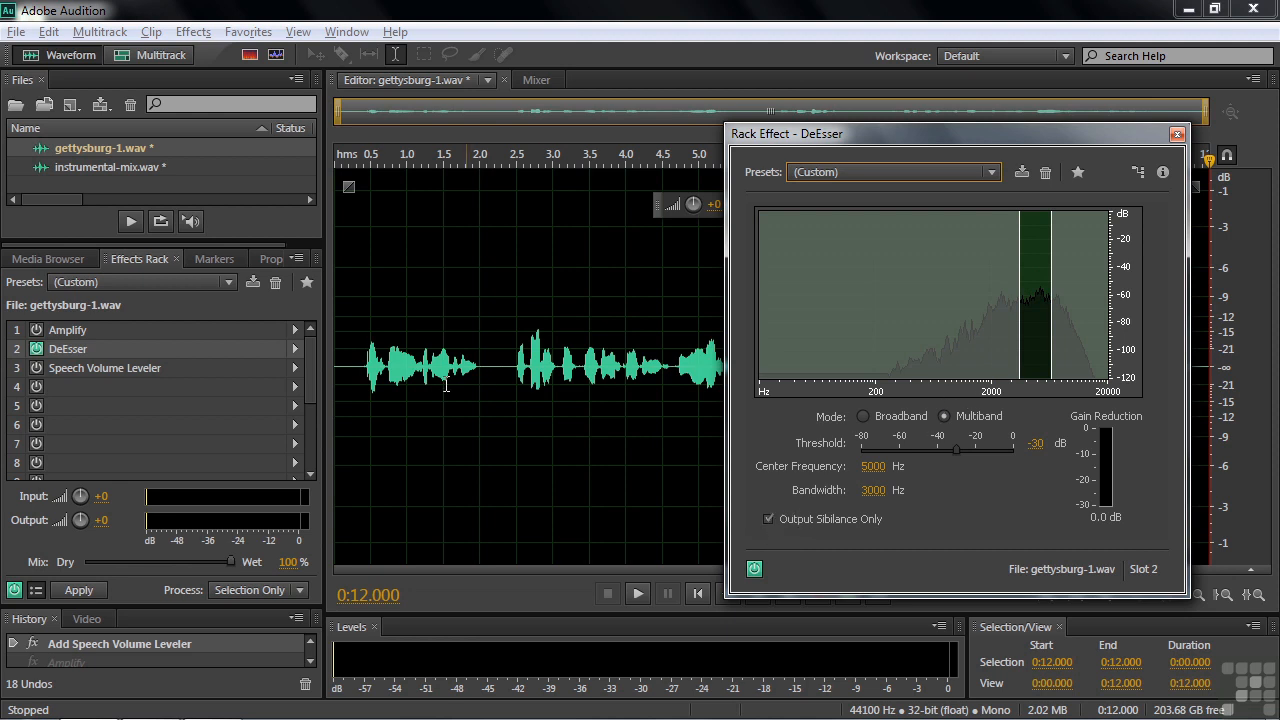
- Preview the narration from 0.5 s with the DeEsser switched on, then close its settings
{"action": "left_click", "coordinate": [370, 362]}
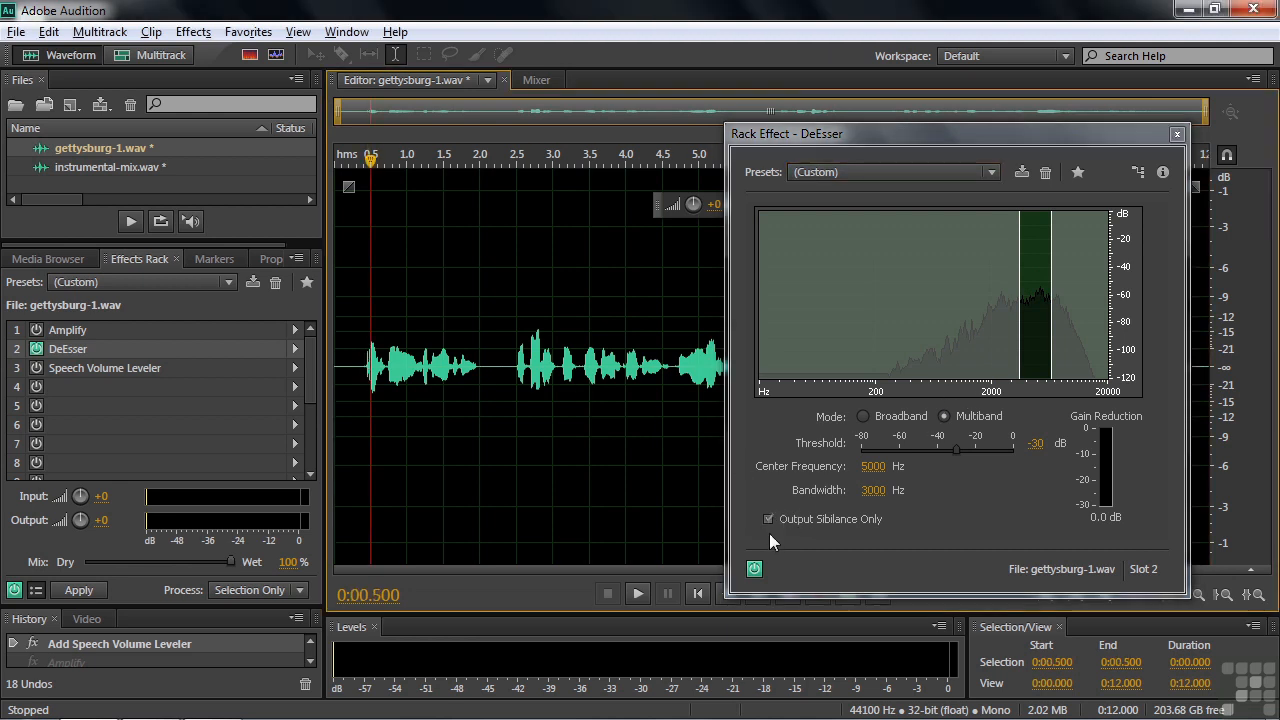
{"action": "key", "text": "space"}
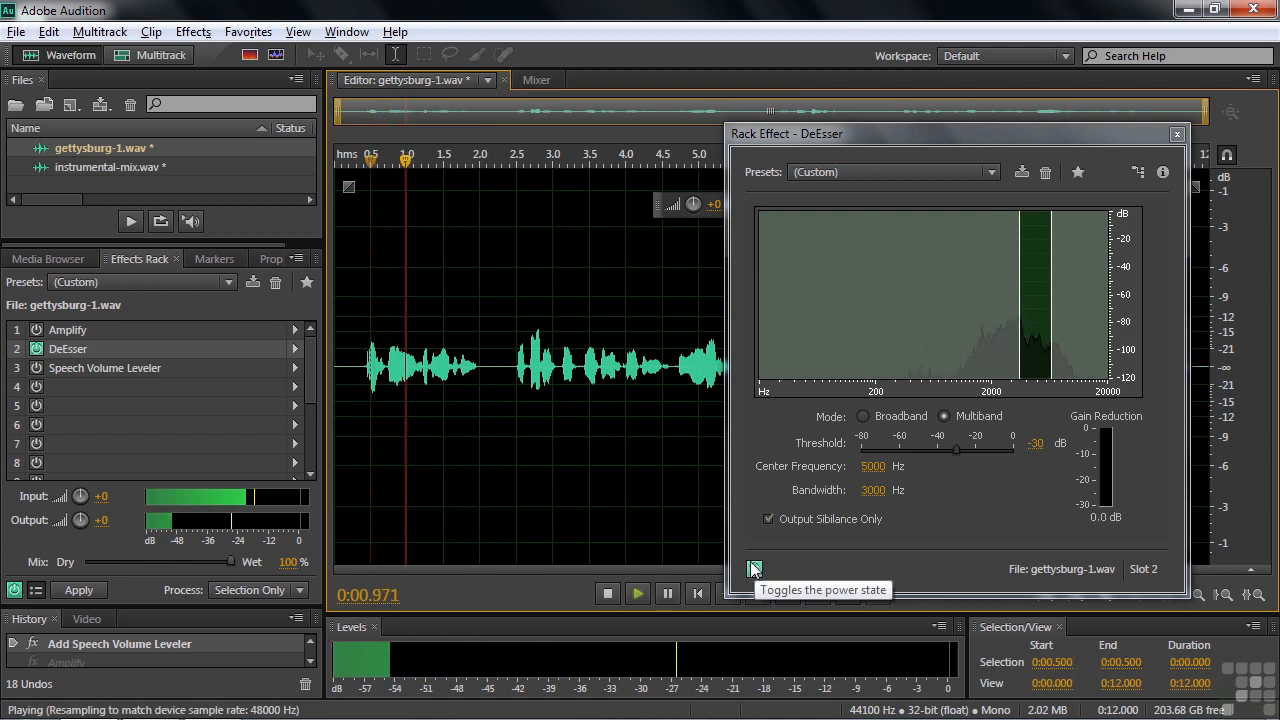
{"action": "left_click", "coordinate": [754, 569]}
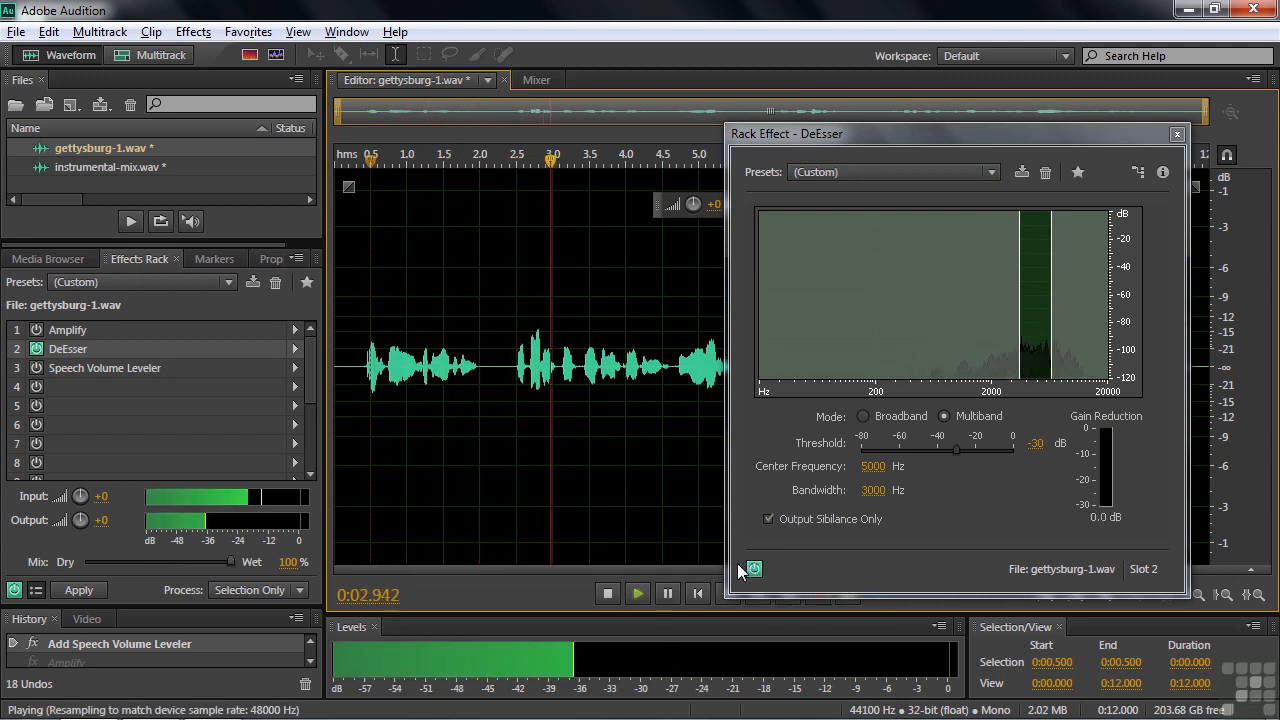
{"action": "key", "text": "space"}
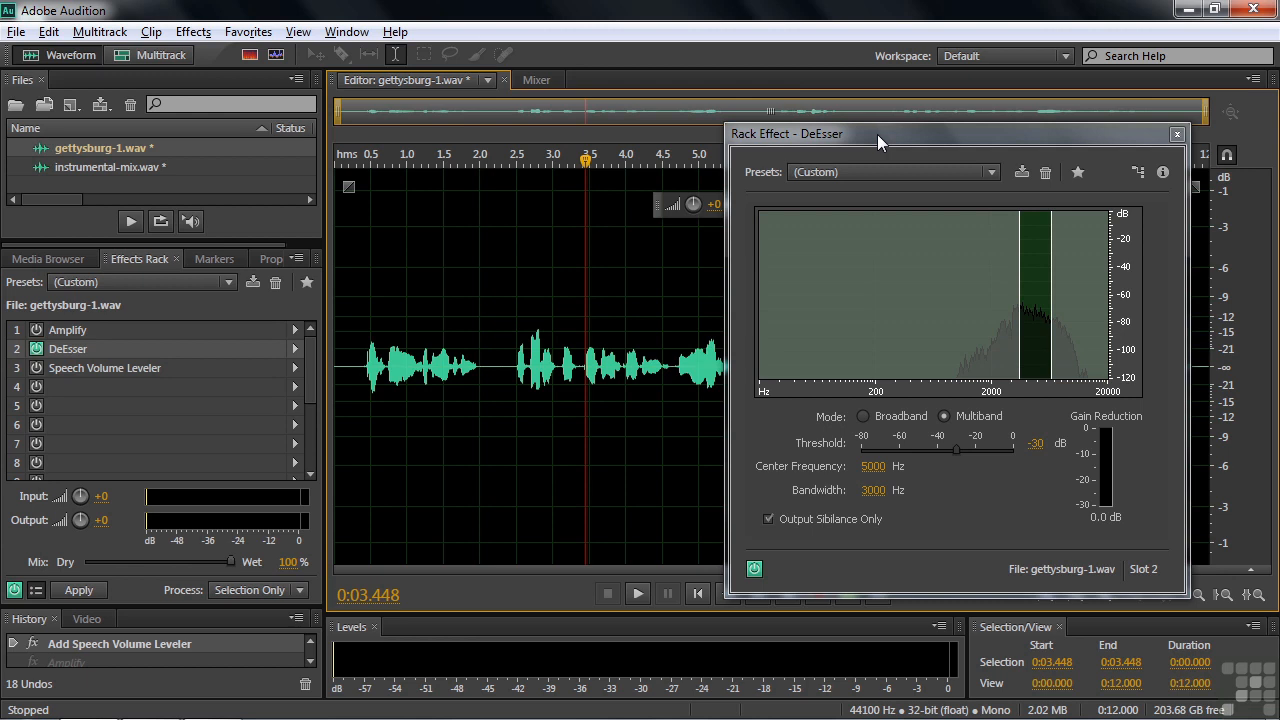
{"action": "left_click", "coordinate": [1178, 136]}
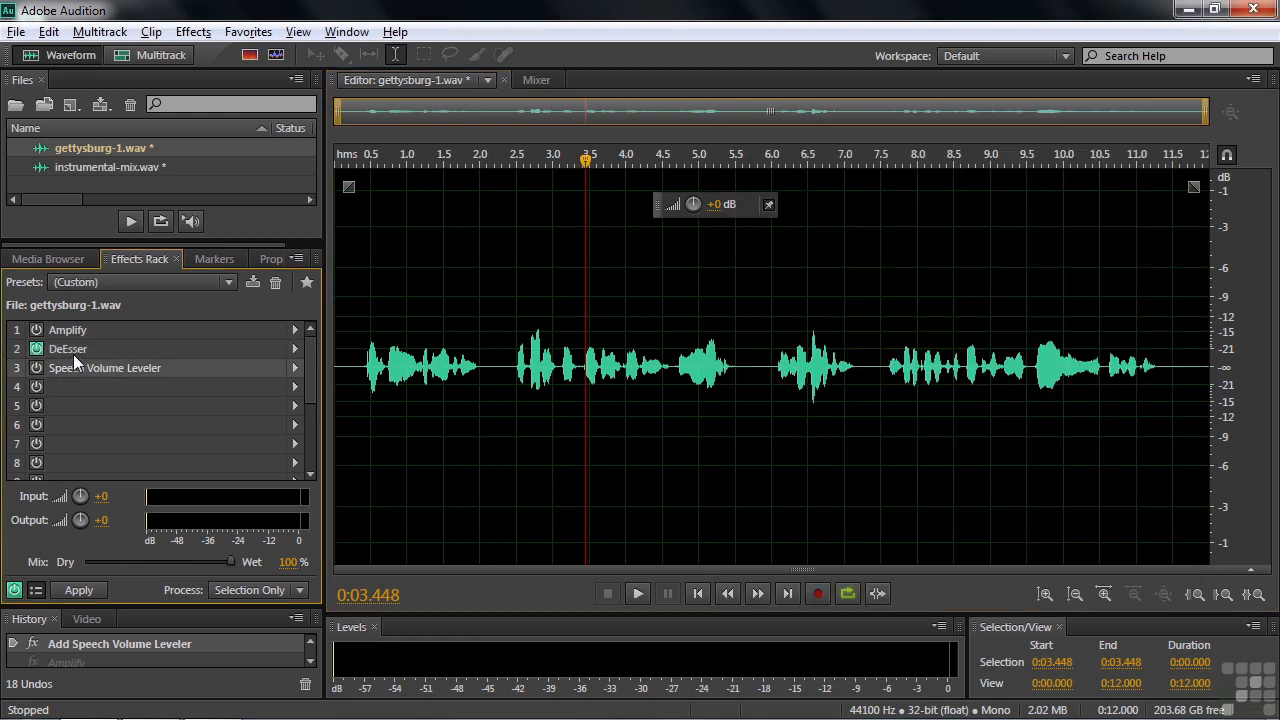
- Turn on the Speech Volume Leveler and show its Medium preset settings beside the waveform
{"action": "left_click", "coordinate": [36, 348]}
{"action": "double_click", "coordinate": [71, 368]}
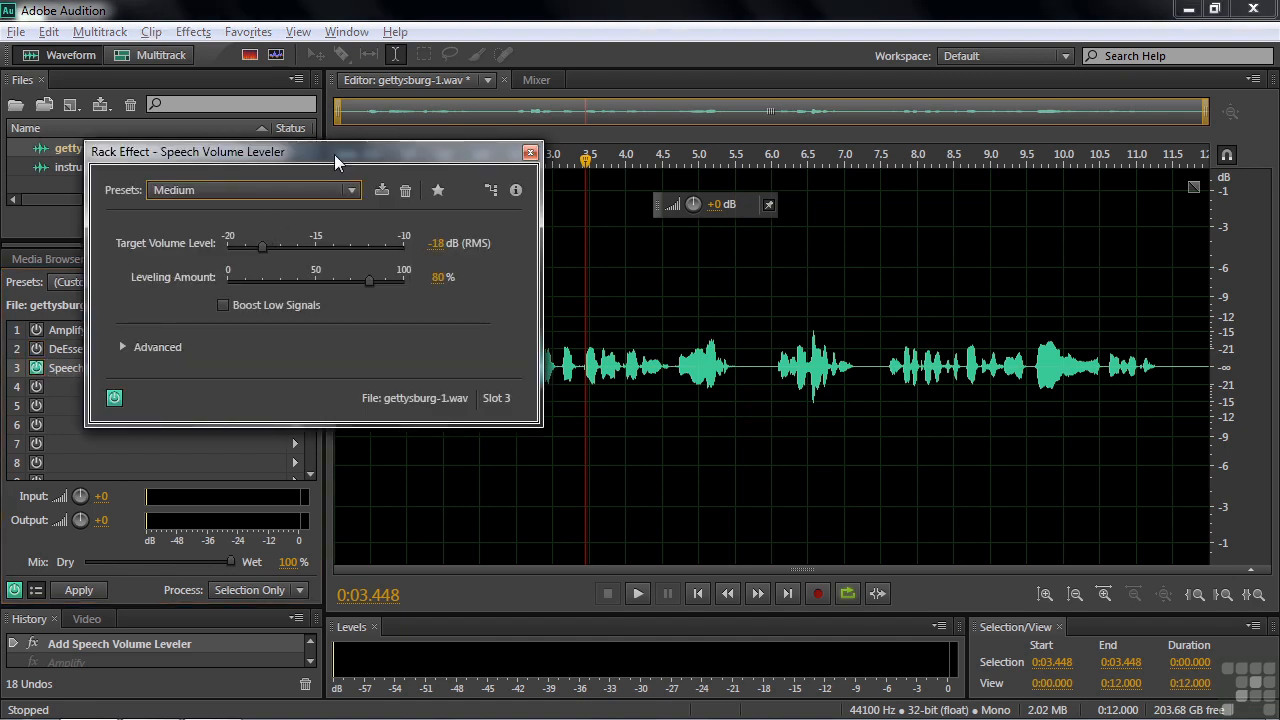
{"action": "left_click_drag", "start_coordinate": [334, 154], "coordinate": [910, 58]}
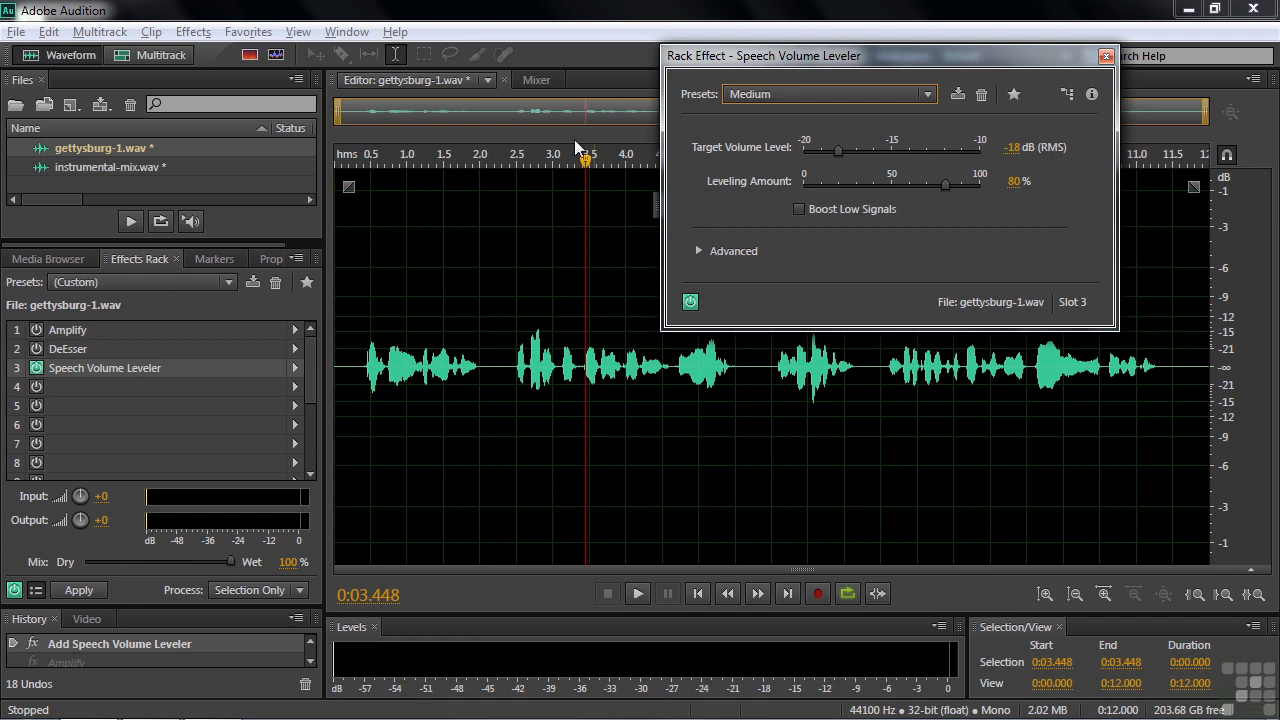
- Preview the narration from 0.5 s with the leveler applied, then close its settings
{"action": "left_click_drag", "start_coordinate": [588, 160], "coordinate": [378, 205]}
{"action": "left_click", "coordinate": [378, 210]}
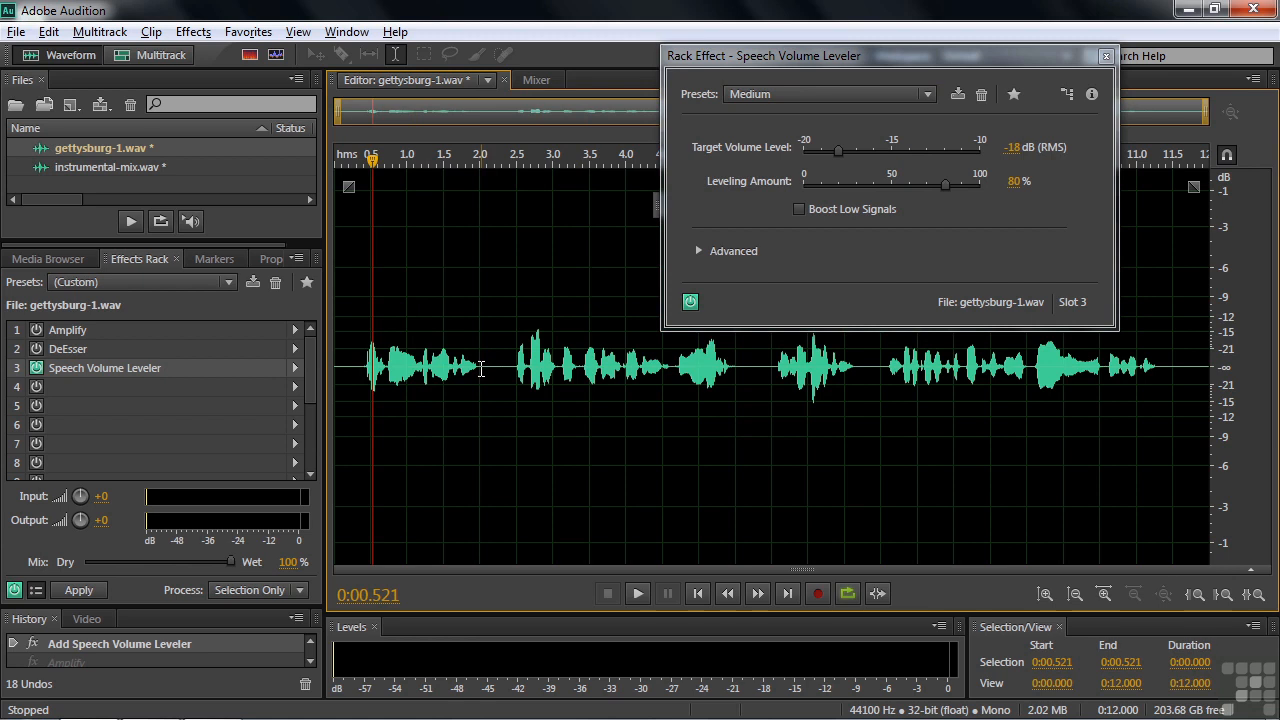
{"action": "key", "text": "space"}
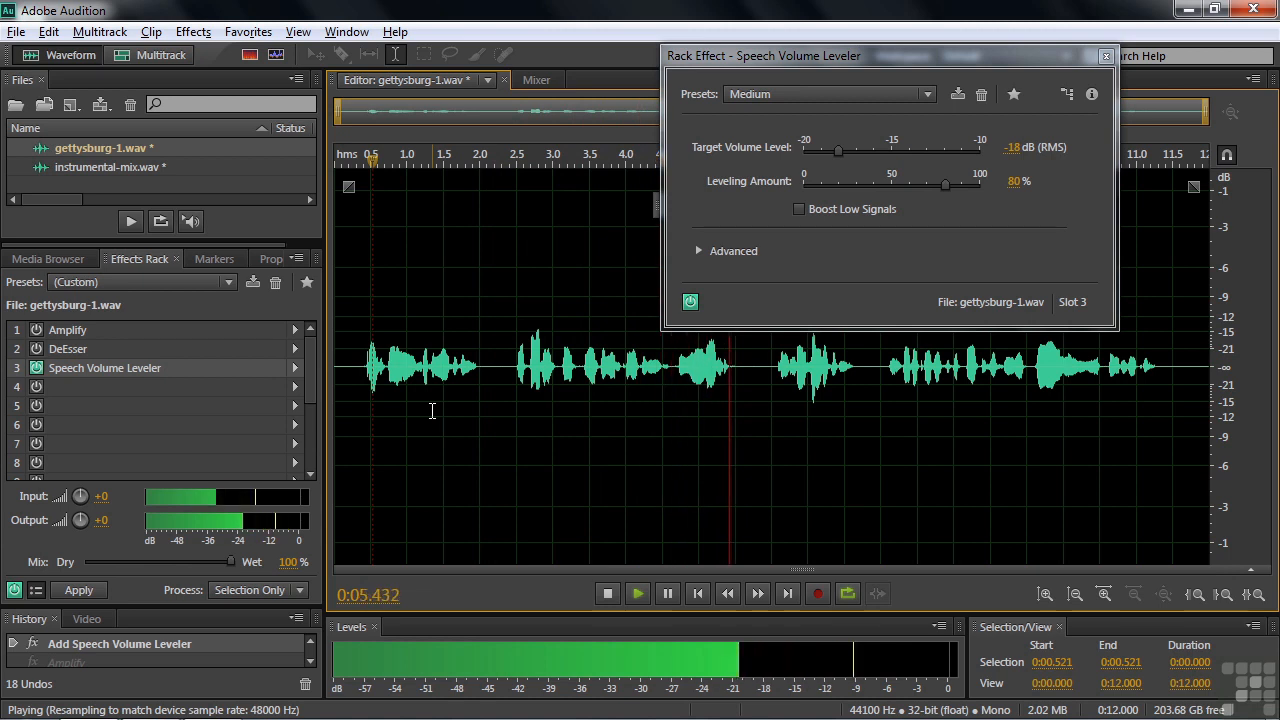
{"action": "key", "text": "space"}
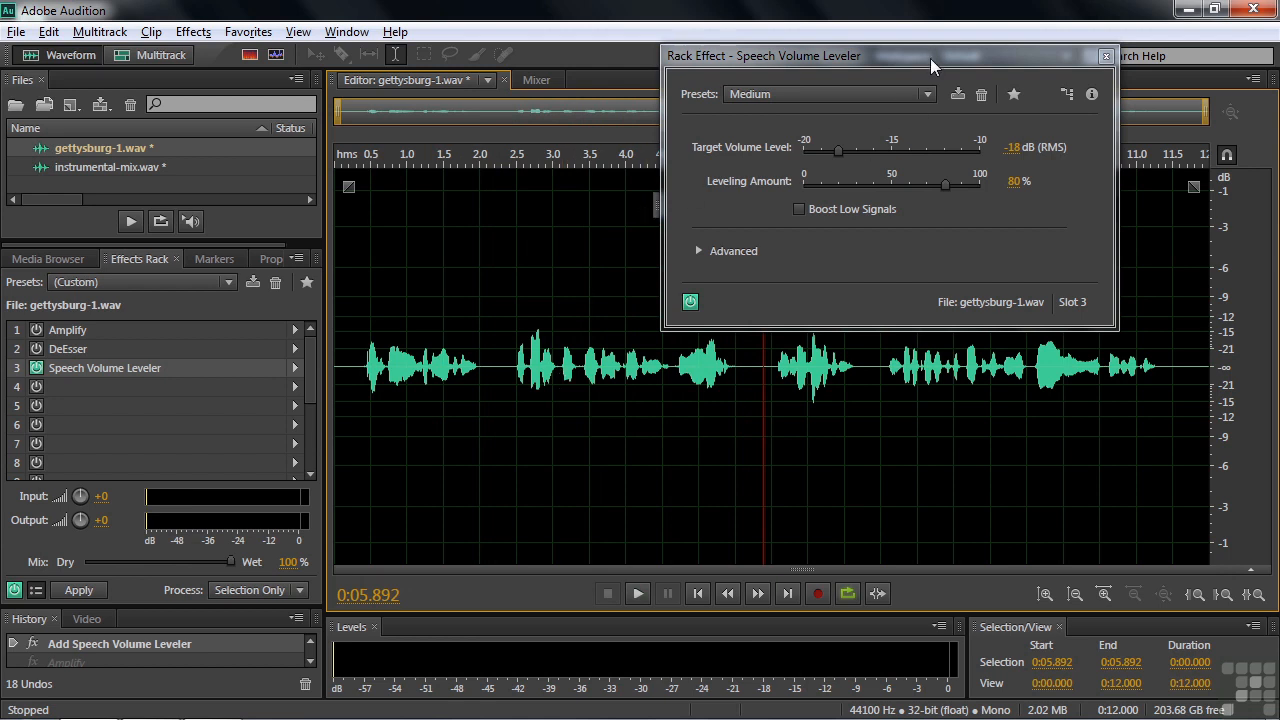
{"action": "left_click_drag", "start_coordinate": [930, 58], "coordinate": [866, 64]}
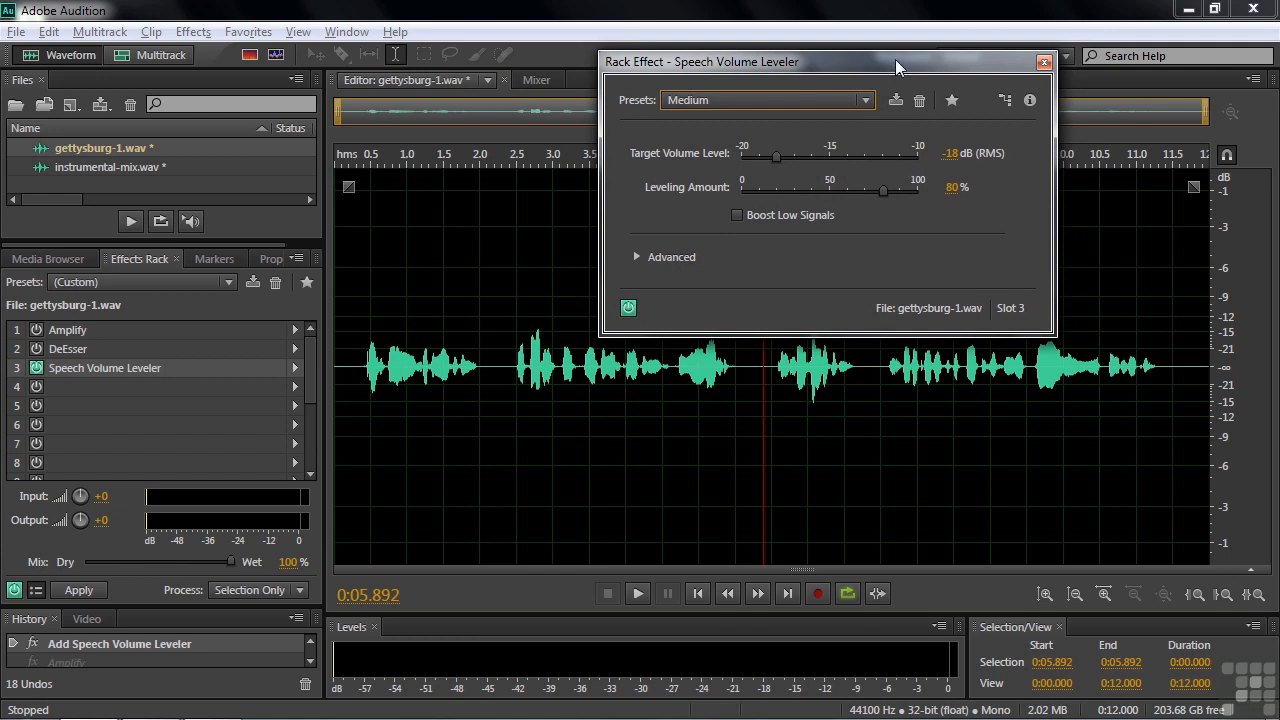
{"action": "left_click", "coordinate": [1046, 64]}
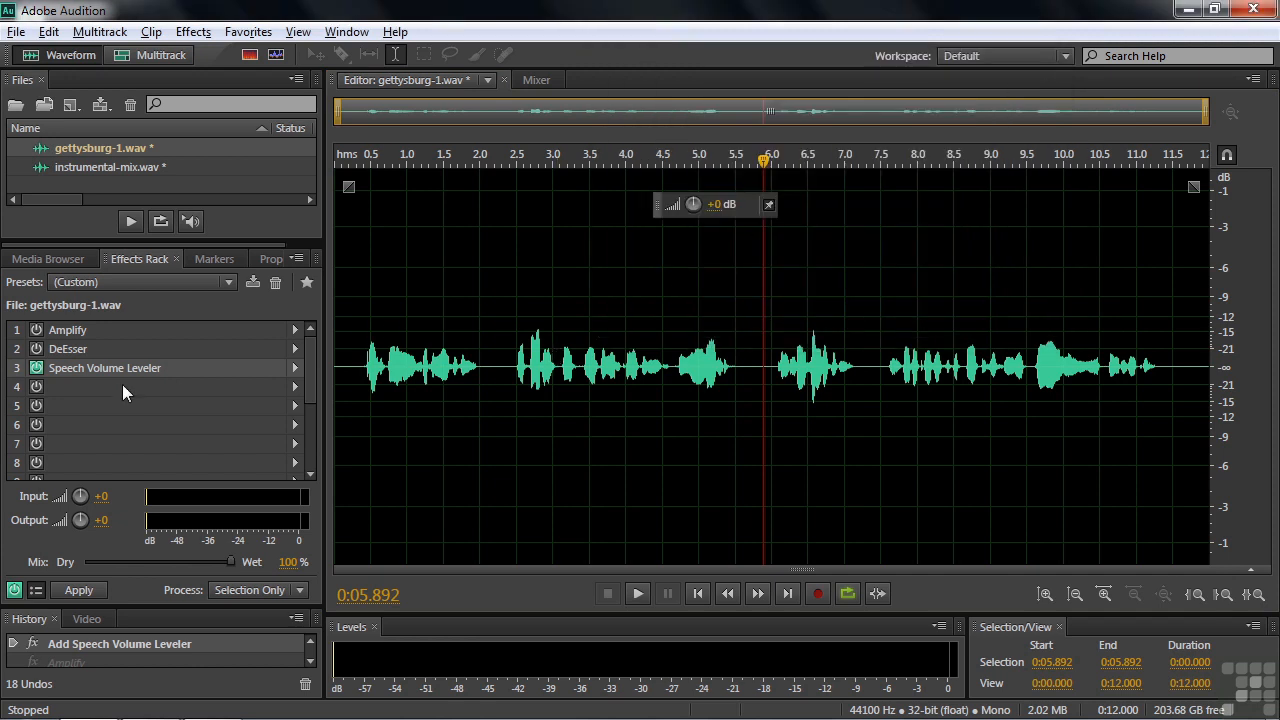
- Switch the Speech Volume Leveler off and go to the Effects menu for Normalize
{"action": "left_click", "coordinate": [36, 368]}
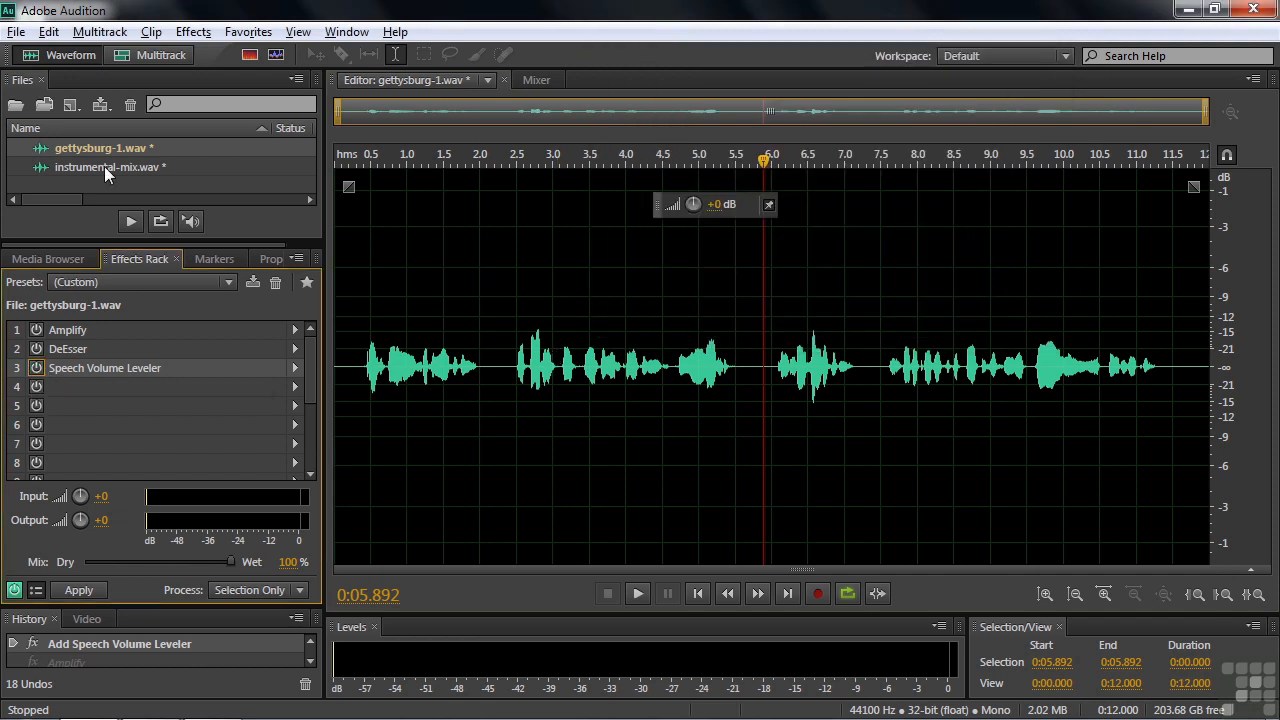
{"action": "left_click", "coordinate": [193, 32]}
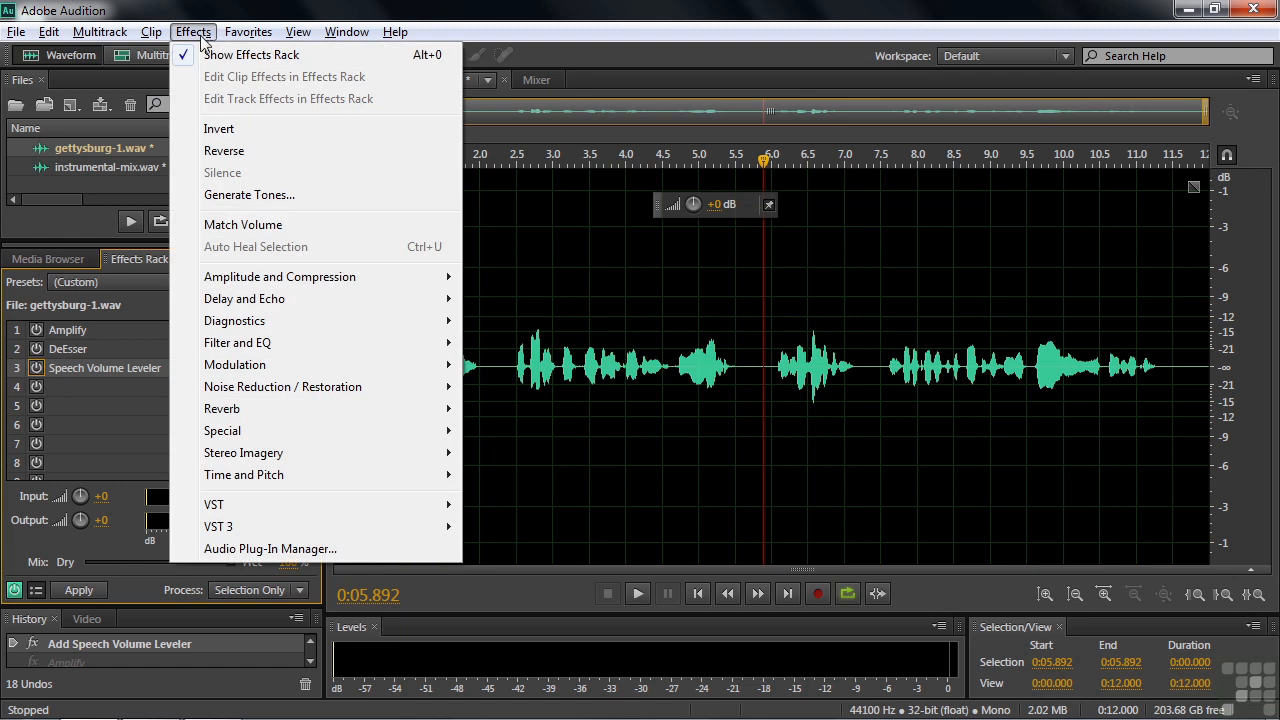
{"action": "mouse_move", "coordinate": [280, 277]}
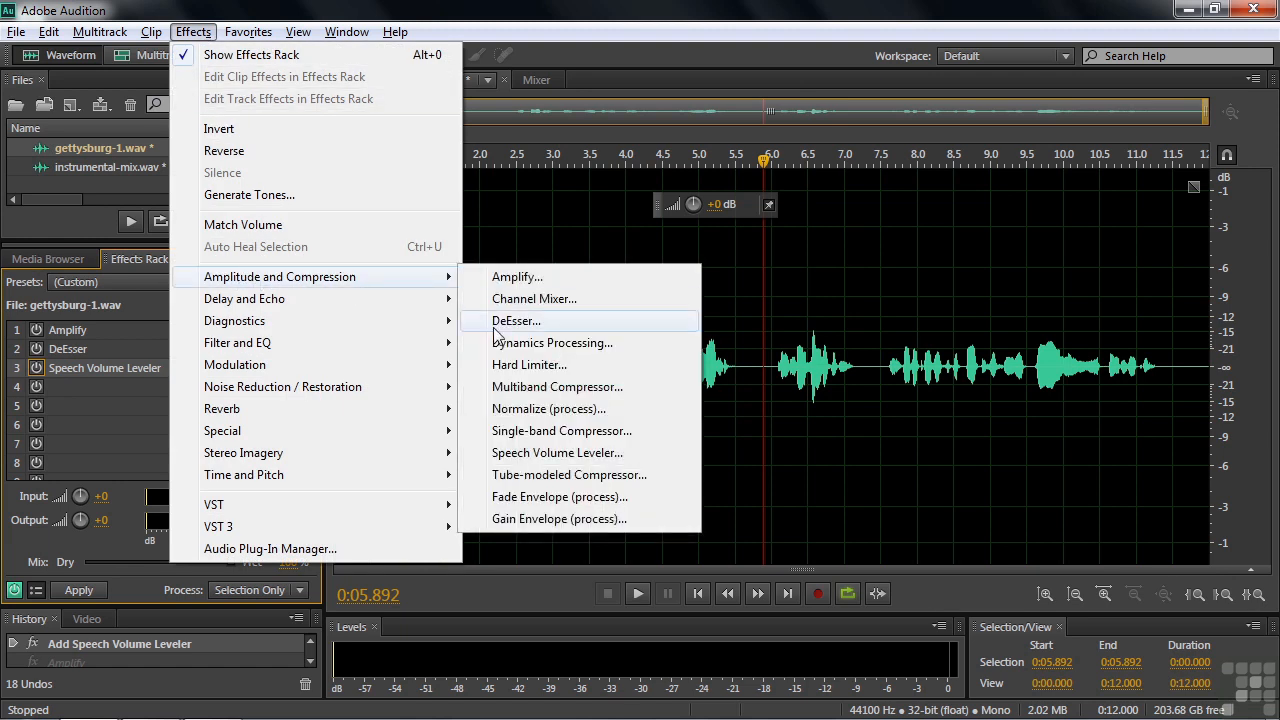
- Normalize the narration to 0.0 dB using the decibel target option
{"action": "left_click", "coordinate": [528, 409]}
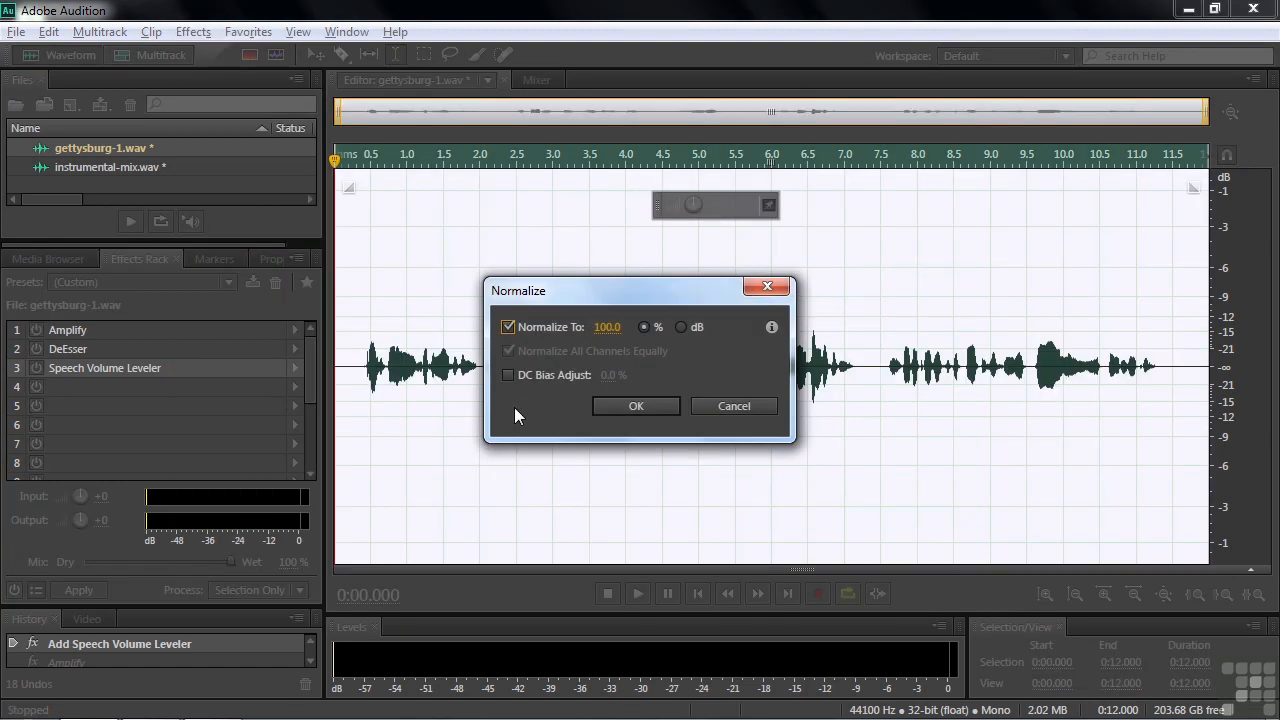
{"action": "left_click_drag", "start_coordinate": [629, 289], "coordinate": [521, 171]}
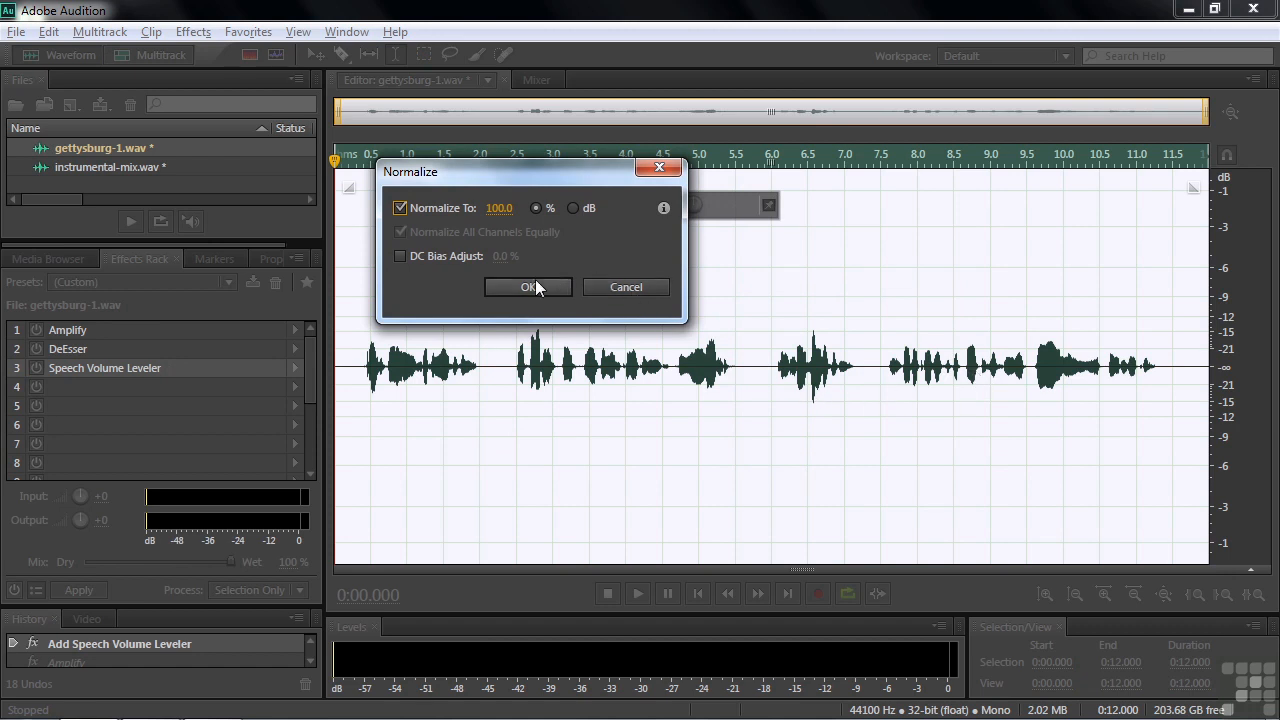
{"action": "left_click", "coordinate": [573, 207]}
{"action": "left_click_drag", "start_coordinate": [586, 169], "coordinate": [282, 104]}
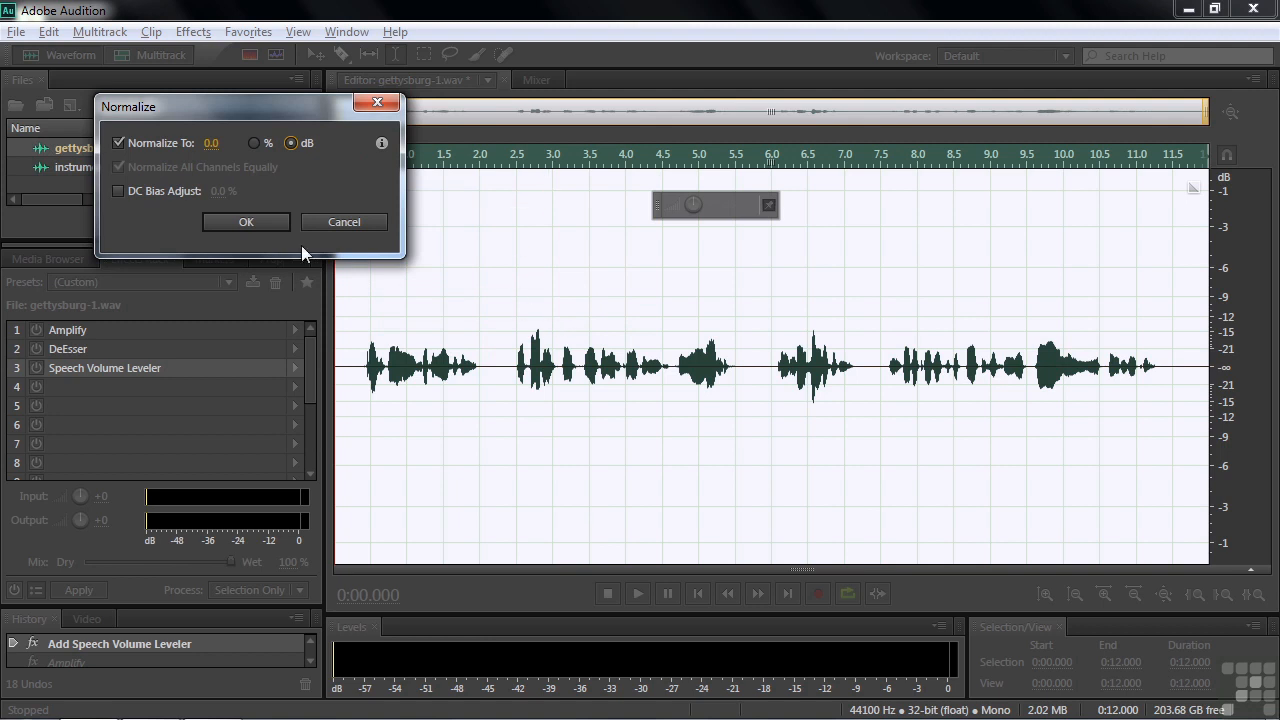
{"action": "left_click", "coordinate": [246, 221]}
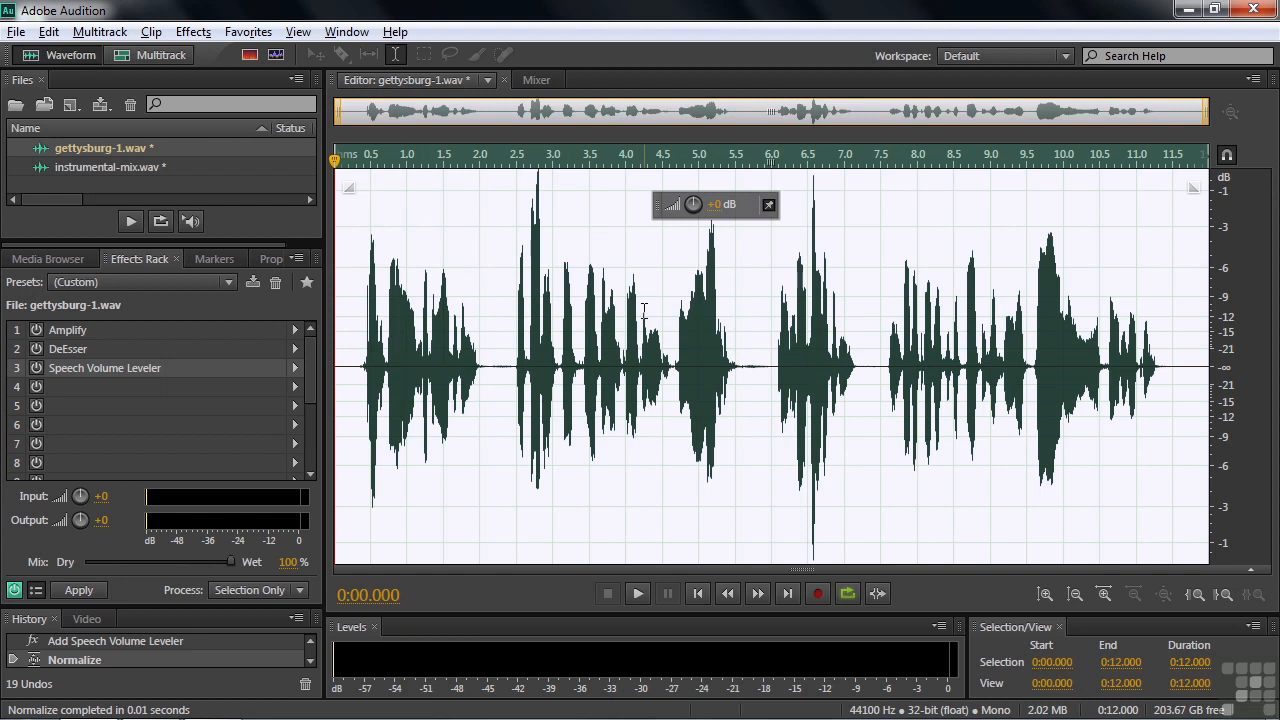
- Undo Normalize on gettysburg-1.wav and show the Amplitude and Compression effects list
{"action": "key", "text": "ctrl+z"}
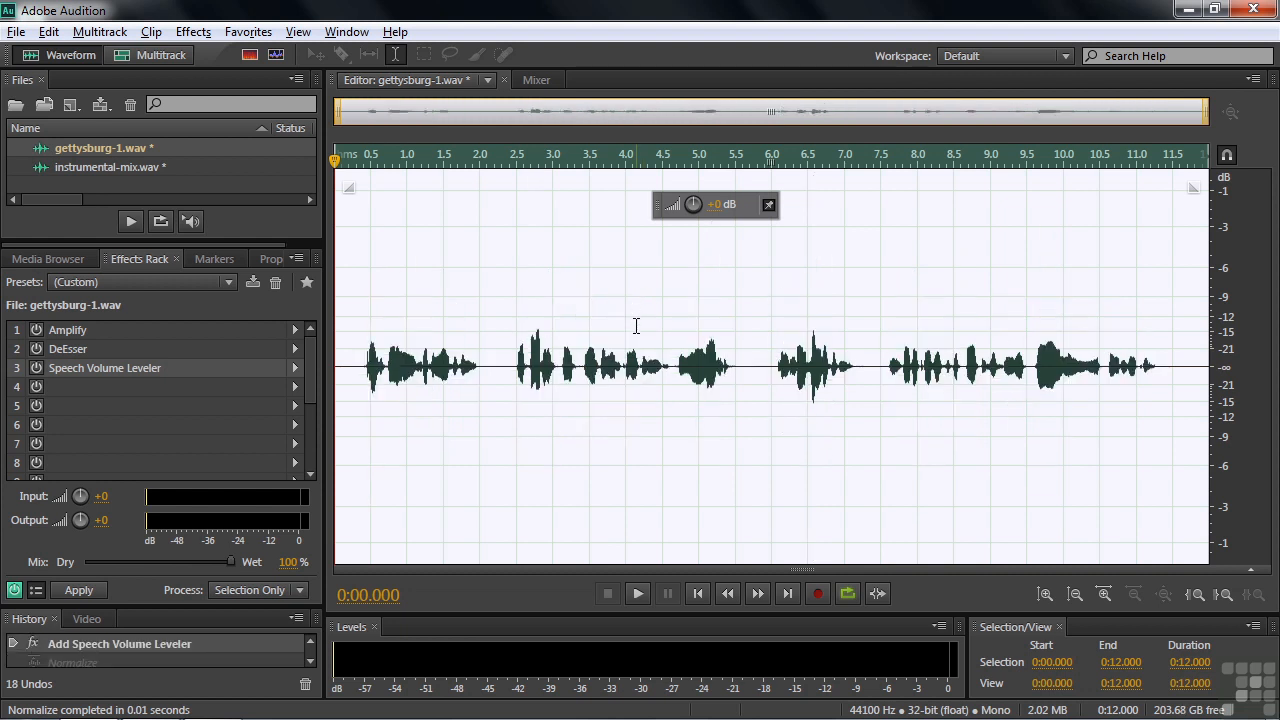
{"action": "left_click", "coordinate": [193, 31]}
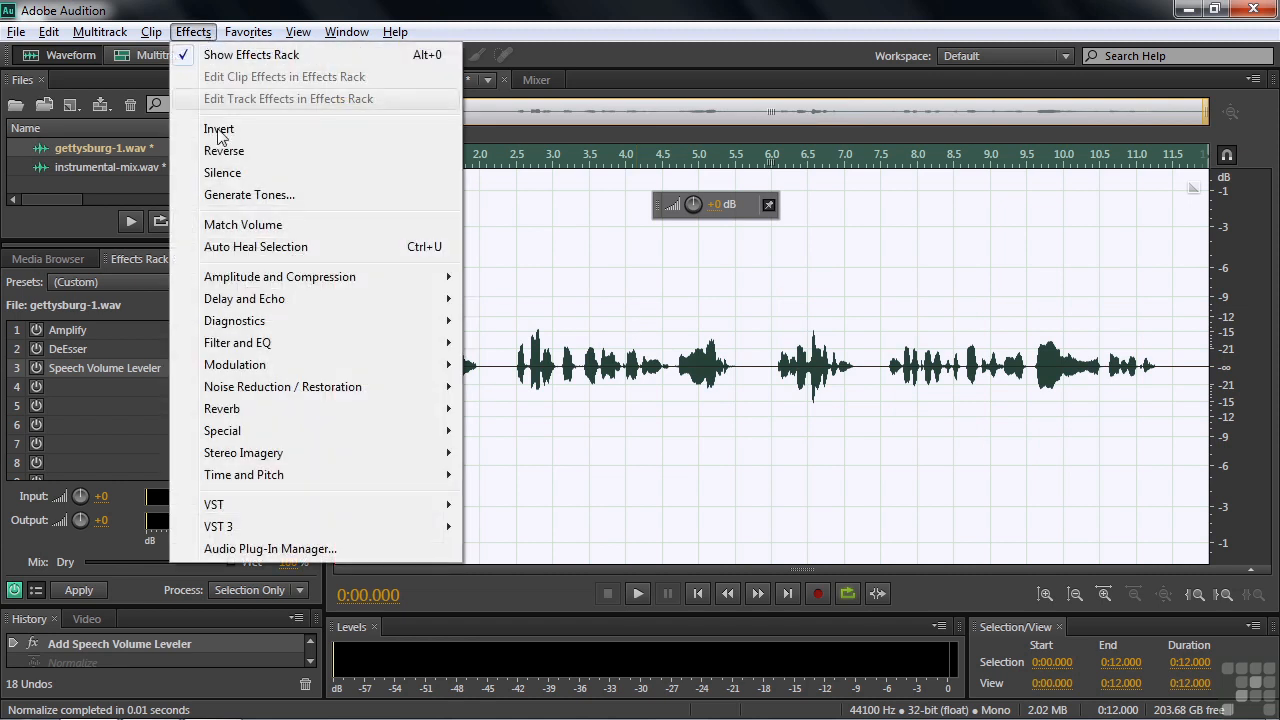